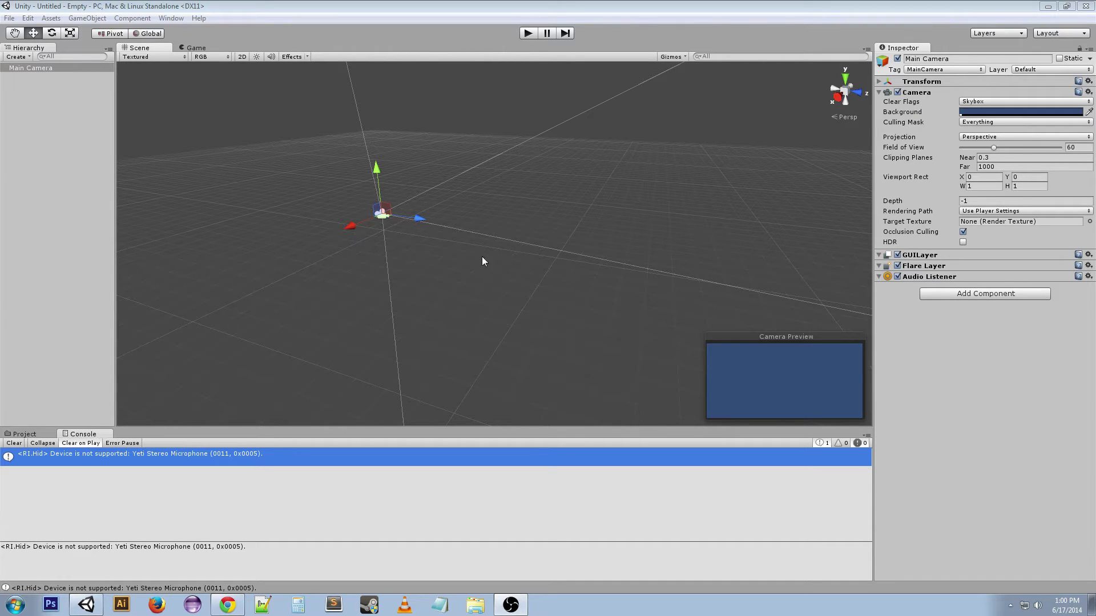
Show the project's assets in place of the console and leave nothing selected in the scene
{"action": "left_click", "coordinate": [440, 264]}
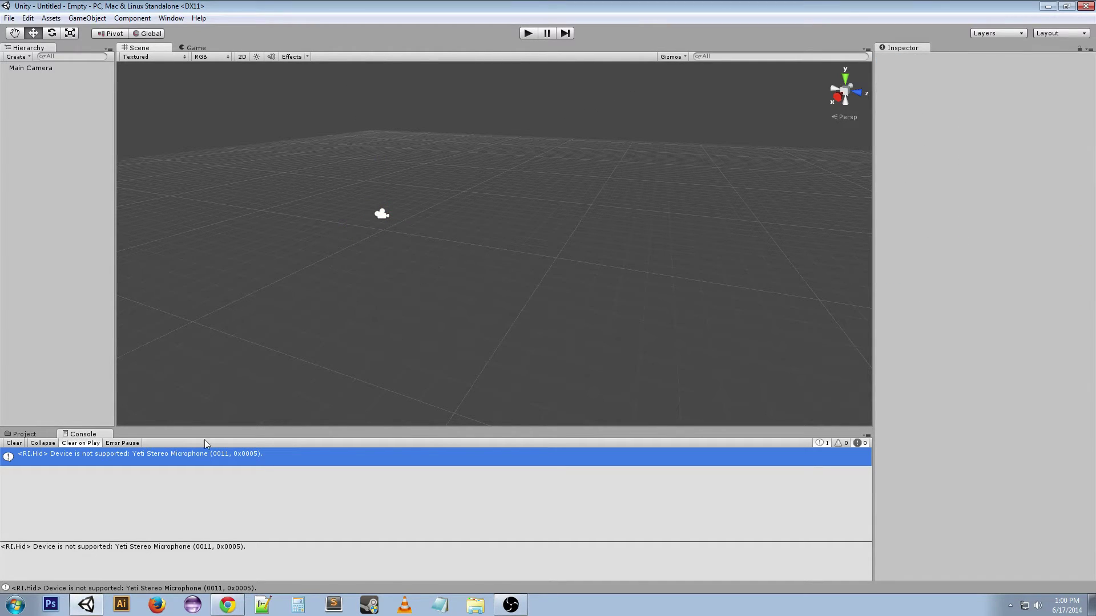
{"action": "left_click", "coordinate": [25, 434]}
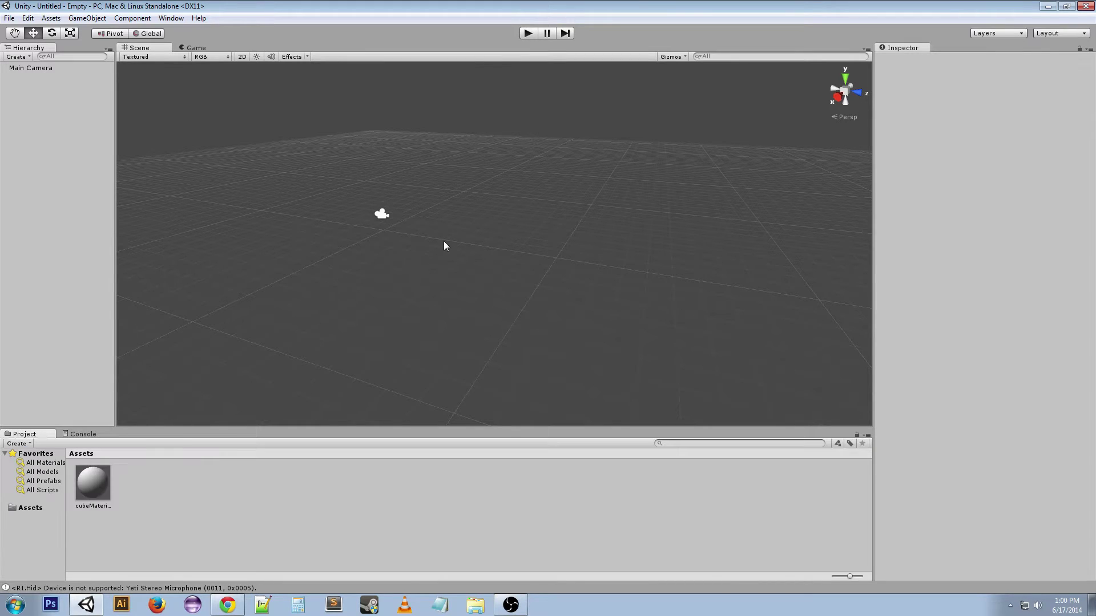
{"action": "left_click_drag", "start_coordinate": [399, 255], "coordinate": [374, 237], "text": "alt"}
{"action": "left_click_drag", "start_coordinate": [393, 350], "coordinate": [487, 88]}
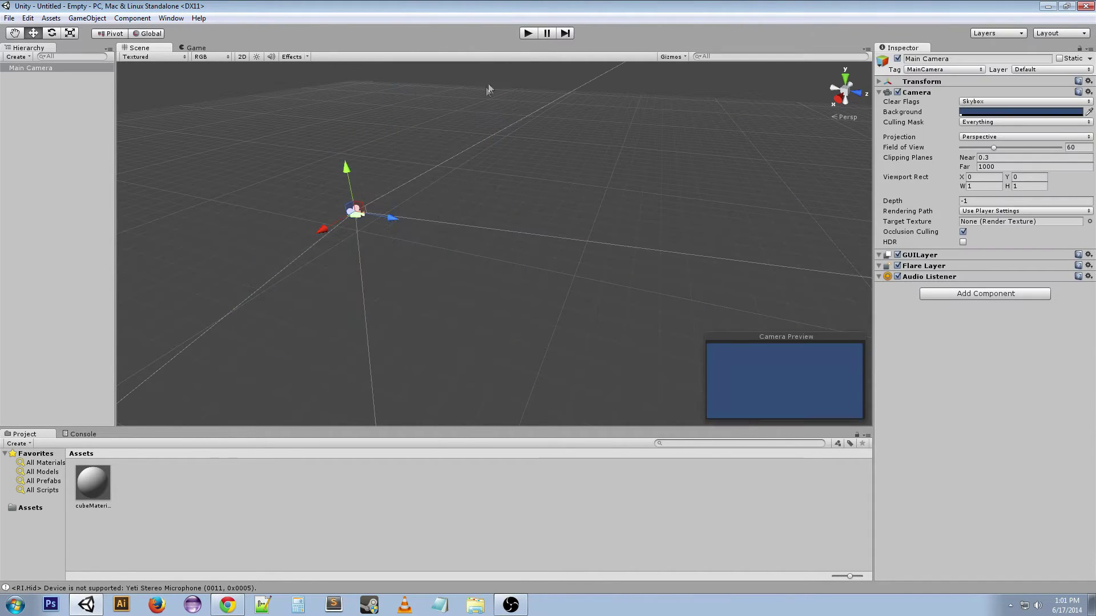
{"action": "left_click", "coordinate": [590, 180]}
Look around the empty scene and fly through it forward, backward and sideways in flythrough mode
{"action": "left_click_drag", "start_coordinate": [602, 286], "coordinate": [851, 181]}
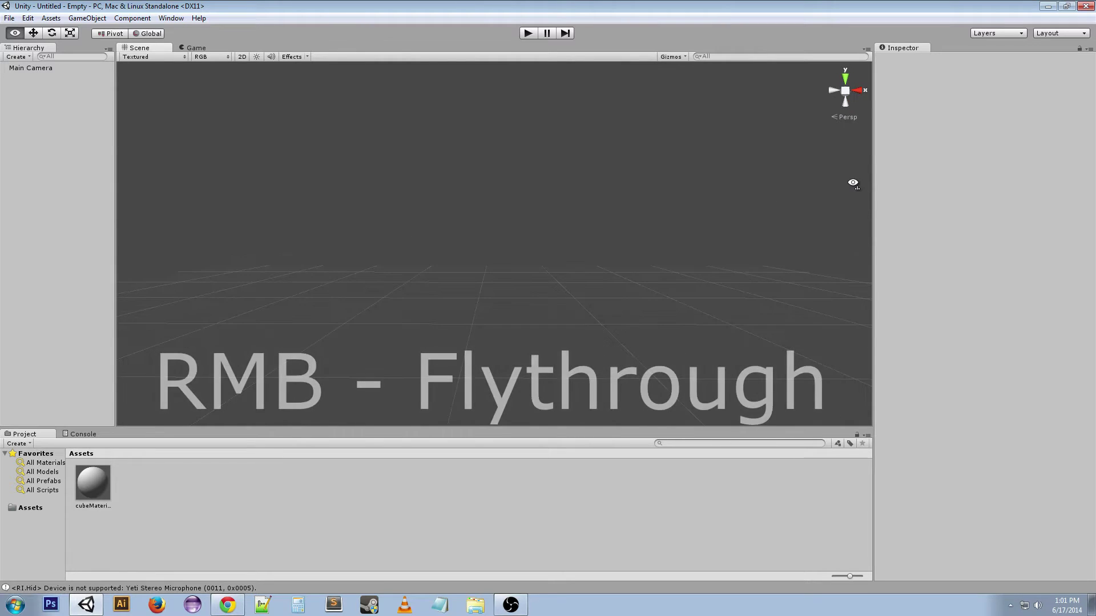
{"action": "right_click_drag", "start_coordinate": [859, 181], "coordinate": [488, 262]}
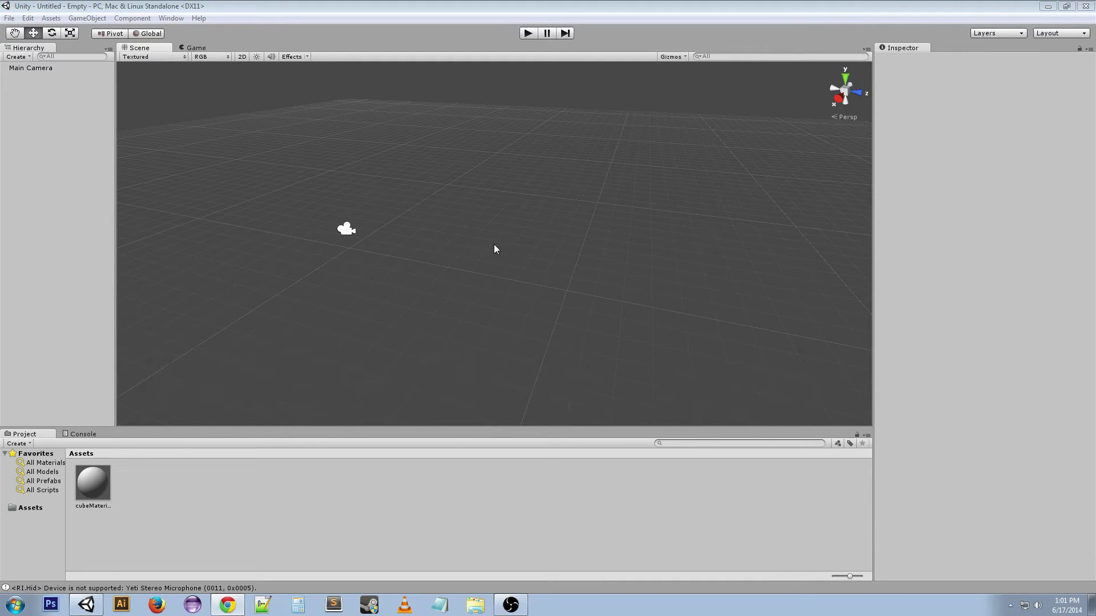
{"action": "right_click_drag", "start_coordinate": [494, 247], "coordinate": [513, 277]}
{"action": "key", "text": "s"}
{"action": "key", "text": "a"}
{"action": "key", "text": "d"}
{"action": "key", "text": "d"}
{"action": "key", "text": "a"}
{"action": "key", "text": "d"}
{"action": "key", "text": "s"}
{"action": "key", "text": "a"}
{"action": "key", "text": "s"}
{"action": "key", "text": "w"}
{"action": "key", "text": "w"}
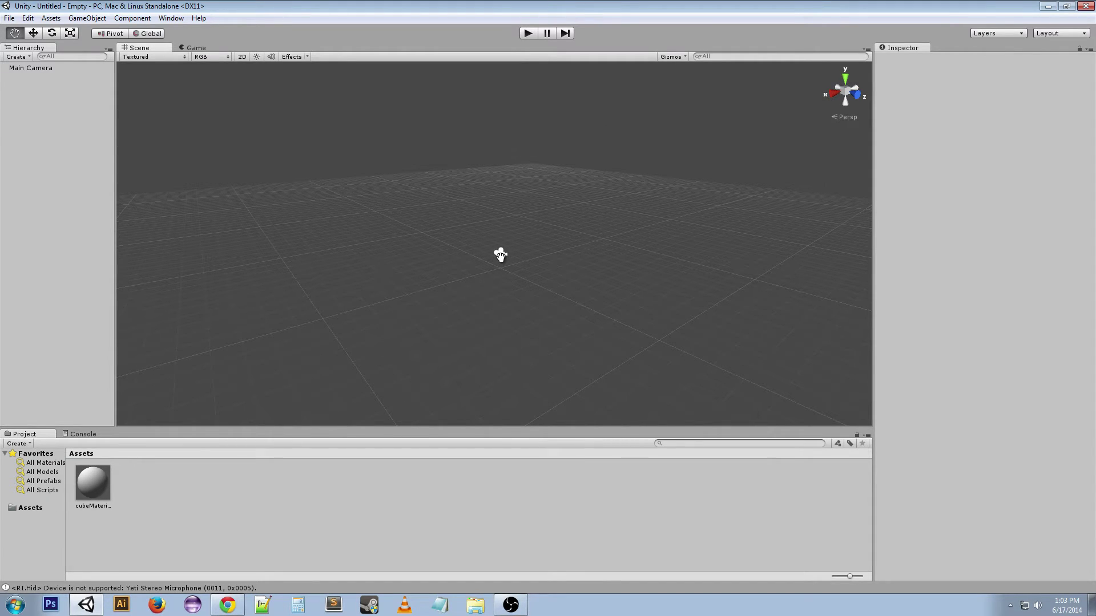
Travel through the scene view forward, backward and sideways around the main camera without rotating the view
{"action": "key", "text": "Right"}
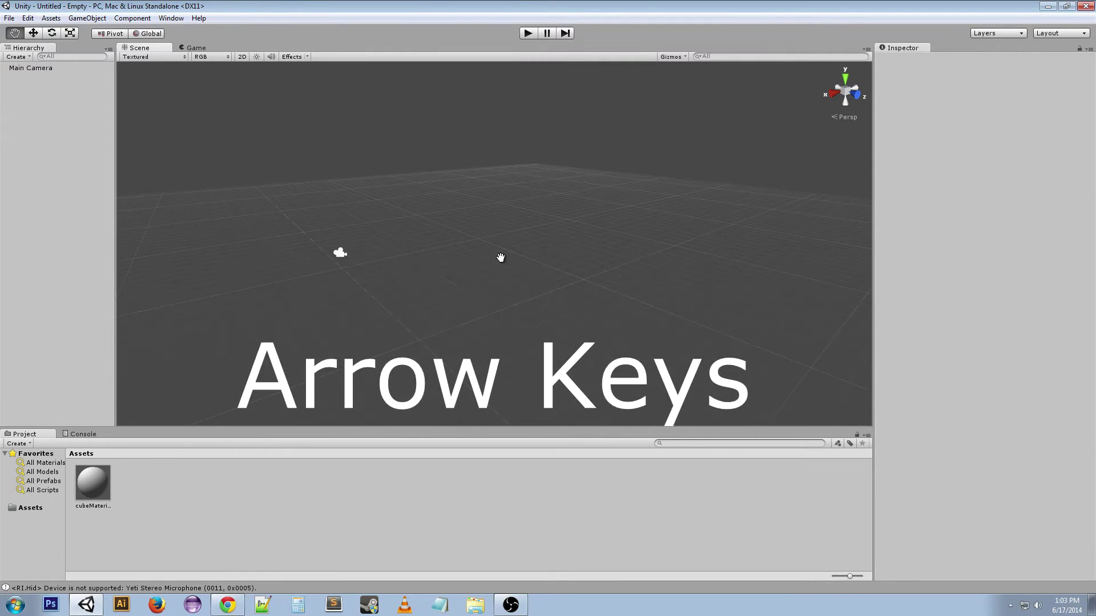
{"action": "key", "text": "Left"}
{"action": "key", "text": "Left"}
{"action": "key", "text": "Left"}
{"action": "key", "text": "Right"}
{"action": "key", "text": "Left"}
{"action": "key", "text": "Up"}
{"action": "key", "text": "Right"}
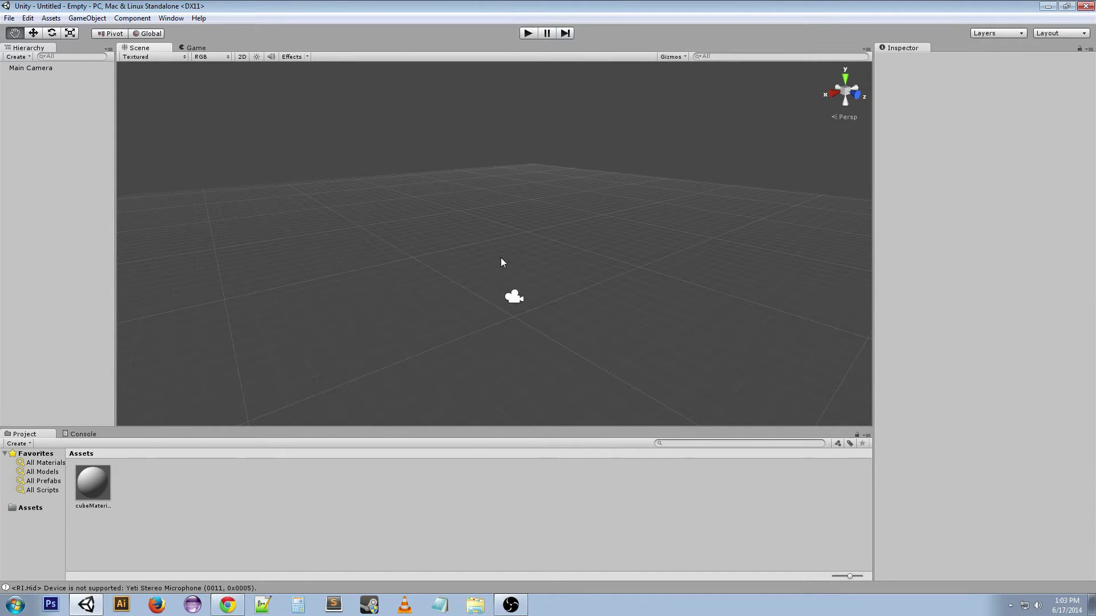
{"action": "key", "text": "Right"}
{"action": "key", "text": "Down"}
{"action": "key", "text": "Left"}
{"action": "key", "text": "Up"}
{"action": "key", "text": "Right"}
{"action": "key", "text": "Down"}
{"action": "key", "text": "Down"}
{"action": "key", "text": "Right"}
{"action": "key", "text": "Left"}
{"action": "key", "text": "Up"}
{"action": "key", "text": "Up"}
{"action": "key", "text": "Left"}
{"action": "key", "text": "Up"}
{"action": "key", "text": "Left"}
{"action": "key", "text": "Down"}
{"action": "key", "text": "Right"}
Orbit the scene view around the main camera and pan it sideways
{"action": "key", "text": "alt"}
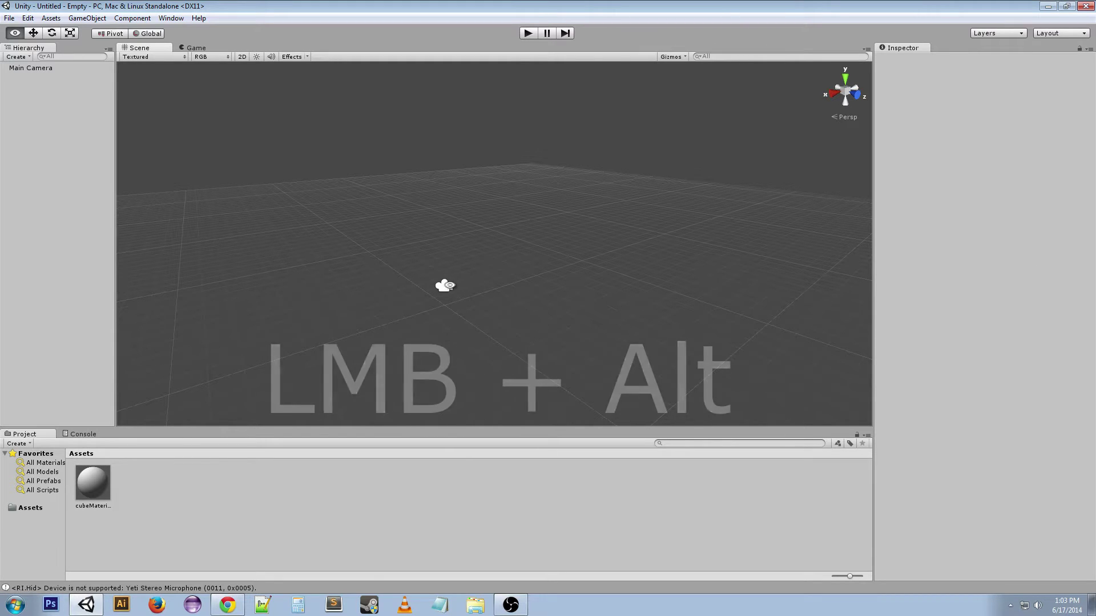
{"action": "left_click_drag", "start_coordinate": [426, 318], "coordinate": [532, 298], "text": "alt"}
{"action": "left_click_drag", "start_coordinate": [606, 313], "coordinate": [587, 303], "text": "alt"}
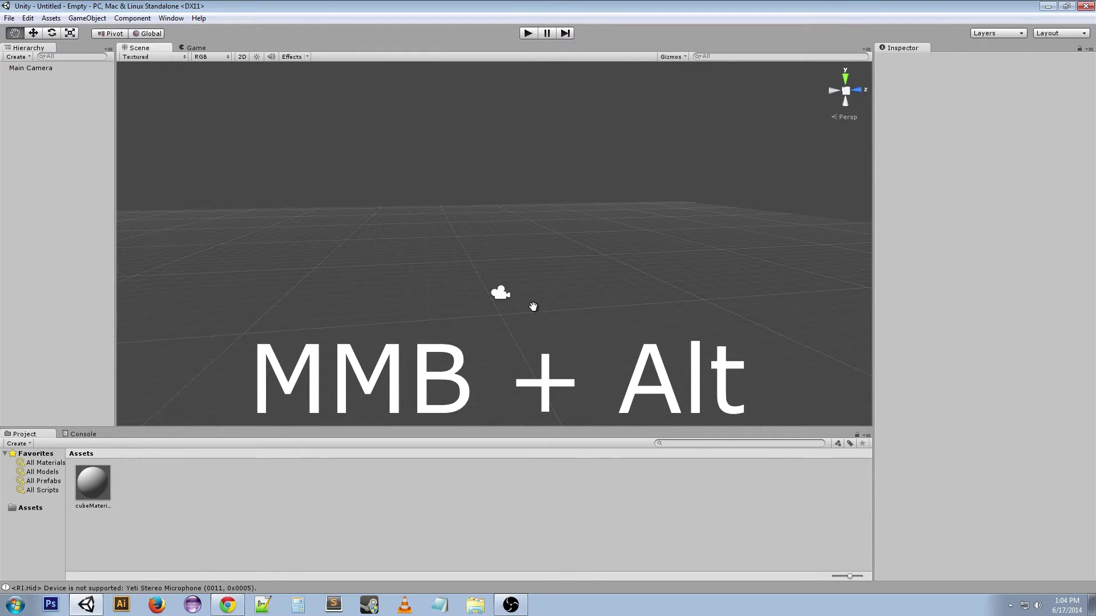
{"action": "middle_click_drag", "start_coordinate": [533, 307], "coordinate": [421, 293], "text": "alt"}
{"action": "left_click_drag", "start_coordinate": [299, 313], "coordinate": [502, 318], "text": "alt"}
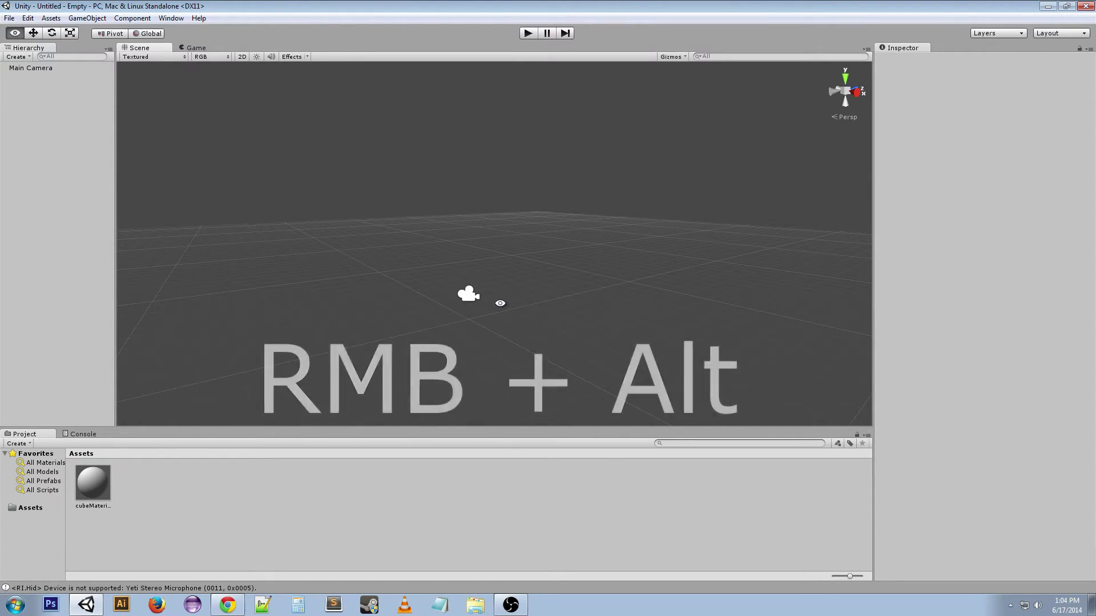
Zoom the scene view in and out repeatedly on the main camera
{"action": "right_click_drag", "start_coordinate": [499, 301], "coordinate": [264, 337], "text": "alt"}
{"action": "left_click_drag", "start_coordinate": [265, 337], "coordinate": [526, 331], "text": "alt"}
{"action": "scroll", "coordinate": [522, 344], "scroll_direction": "down", "scroll_amount": 3}
{"action": "scroll", "coordinate": [526, 344], "scroll_direction": "up", "scroll_amount": 6}
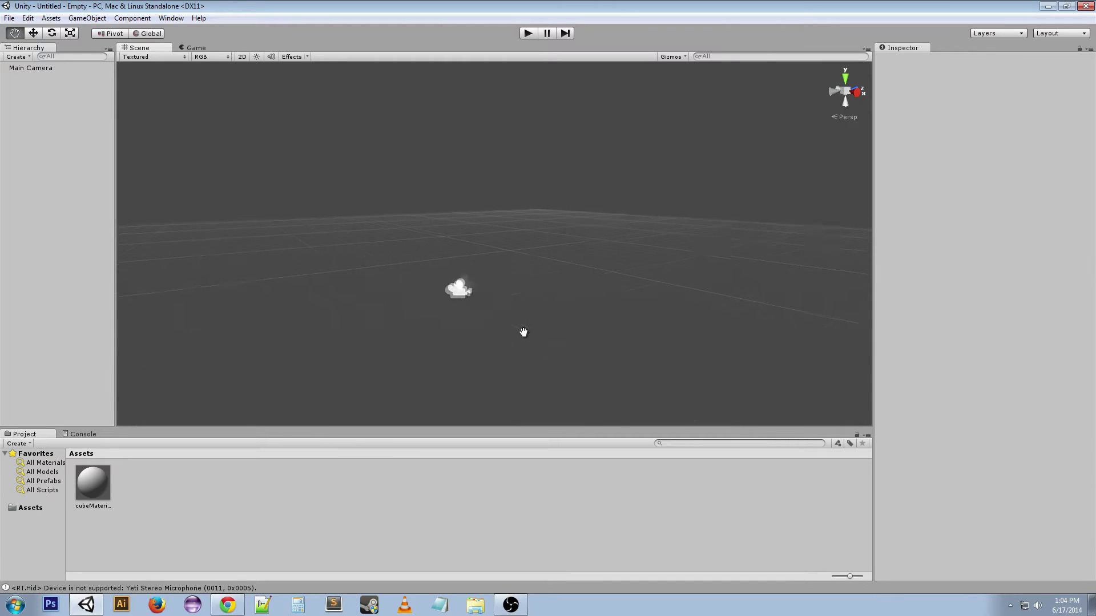
{"action": "scroll", "coordinate": [521, 332], "scroll_direction": "down", "scroll_amount": 4}
{"action": "scroll", "coordinate": [520, 332], "scroll_direction": "down", "scroll_amount": 3}
{"action": "scroll", "coordinate": [528, 335], "scroll_direction": "up", "scroll_amount": 5}
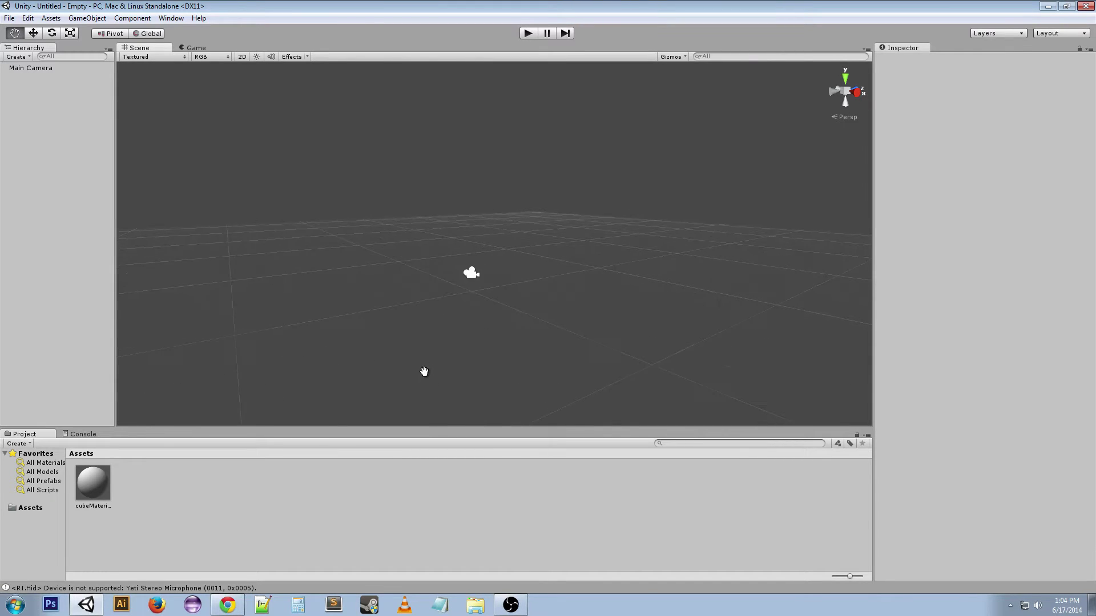
{"action": "scroll", "coordinate": [424, 374], "scroll_direction": "down", "scroll_amount": 5}
{"action": "scroll", "coordinate": [426, 384], "scroll_direction": "up", "scroll_amount": 2}
{"action": "scroll", "coordinate": [429, 384], "scroll_direction": "down", "scroll_amount": 2}
{"action": "scroll", "coordinate": [430, 384], "scroll_direction": "up", "scroll_amount": 2}
{"action": "scroll", "coordinate": [535, 296], "scroll_direction": "down", "scroll_amount": 3}
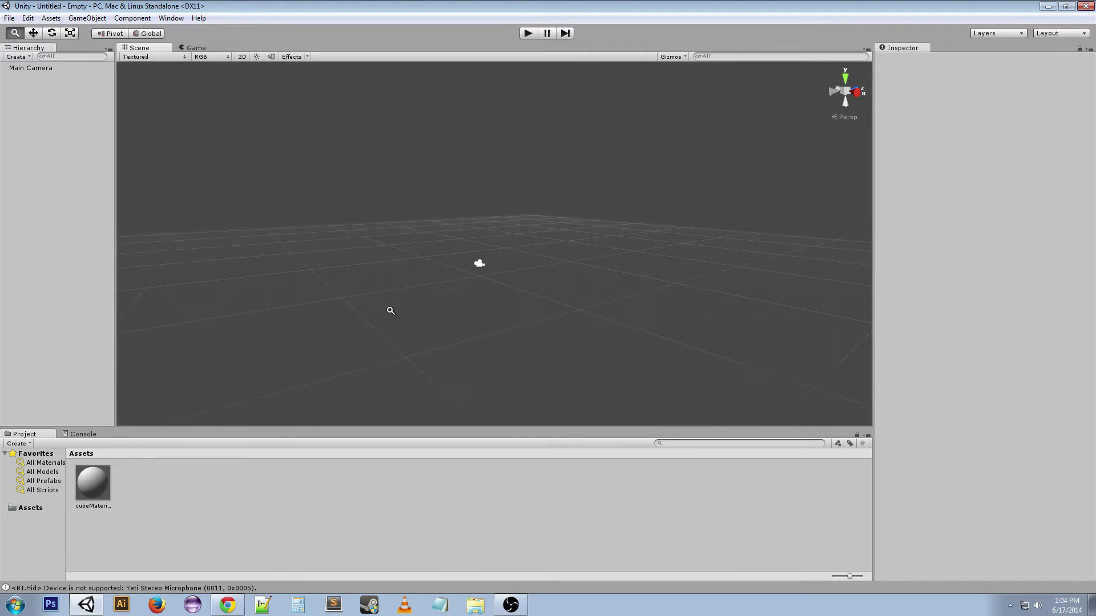
{"action": "scroll", "coordinate": [461, 350], "scroll_direction": "up", "scroll_amount": 2}
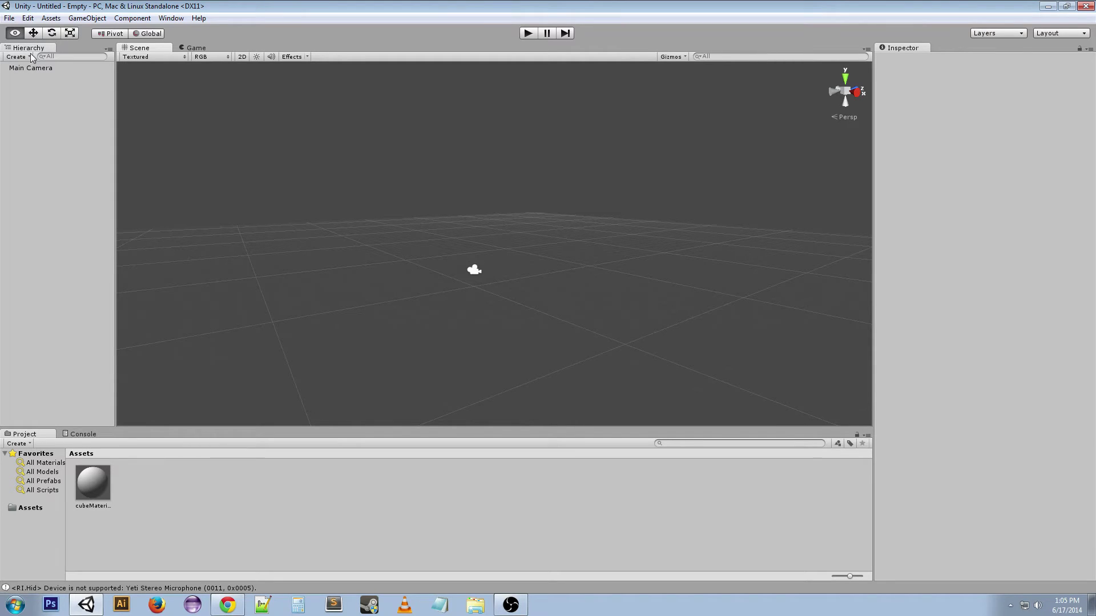
Add a cube to the scene beside the main camera
{"action": "key", "text": "alt"}
{"action": "left_click_drag", "start_coordinate": [445, 250], "coordinate": [448, 247], "text": "alt"}
{"action": "right_click_drag", "start_coordinate": [516, 277], "coordinate": [576, 290], "text": "alt"}
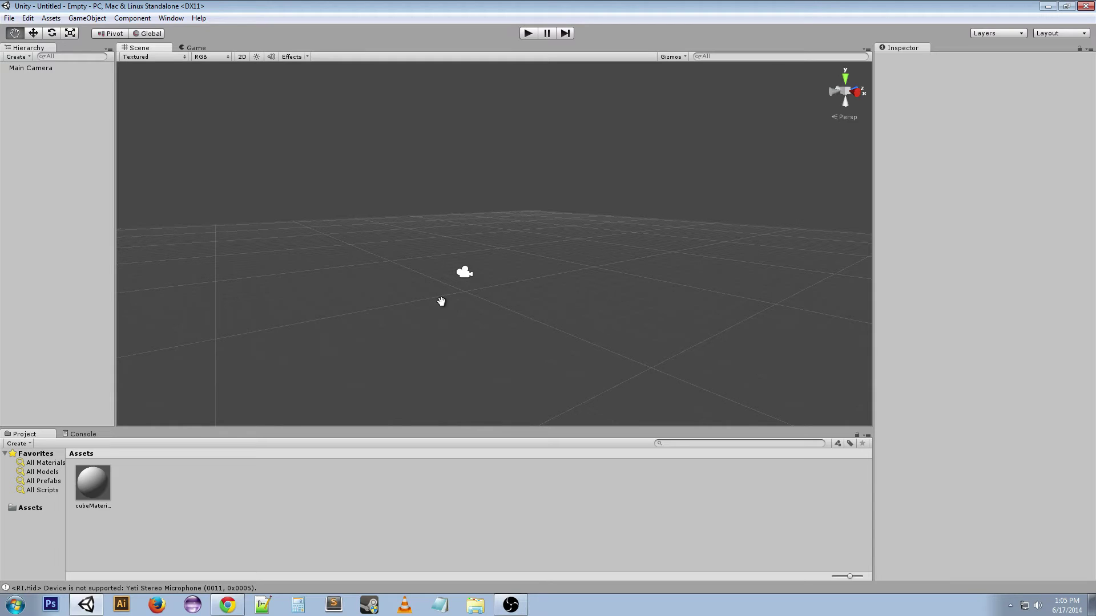
{"action": "left_click_drag", "start_coordinate": [618, 304], "coordinate": [432, 280], "text": "alt"}
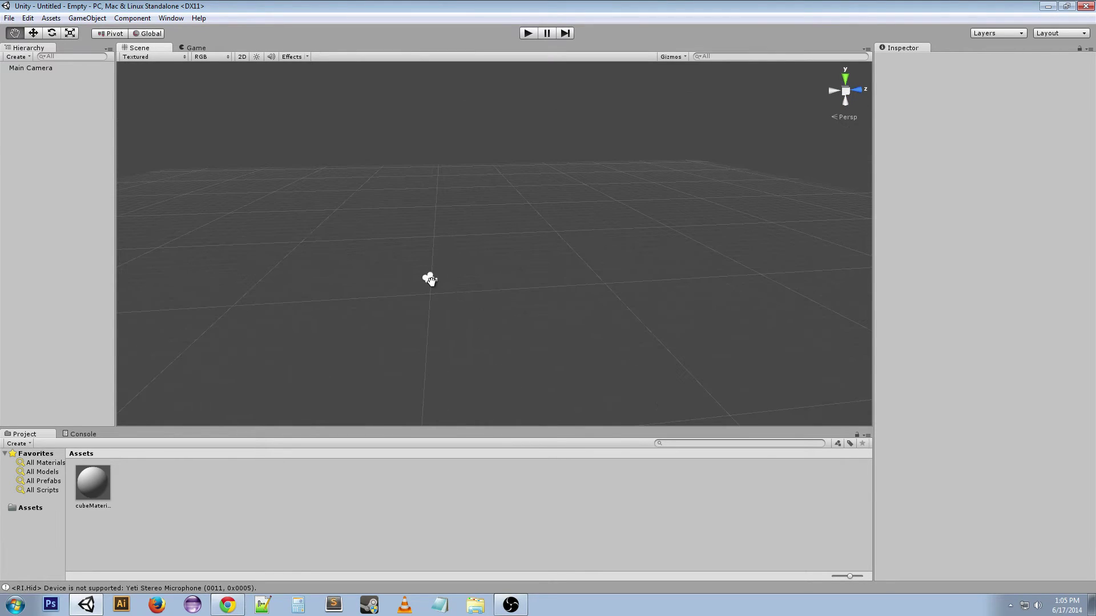
{"action": "left_click", "coordinate": [81, 19]}
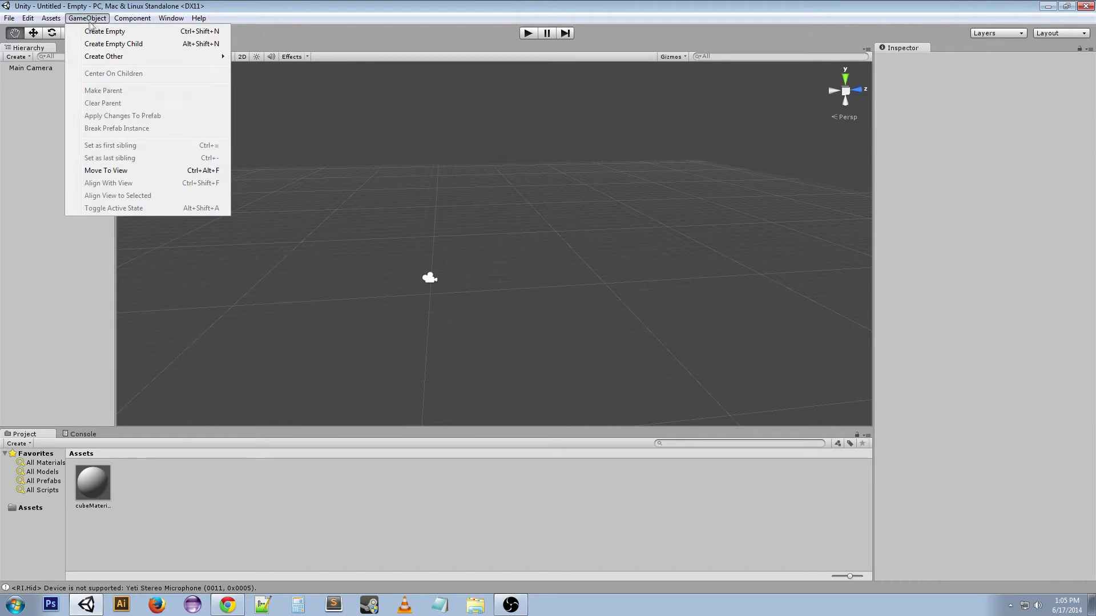
{"action": "mouse_move", "coordinate": [93, 60]}
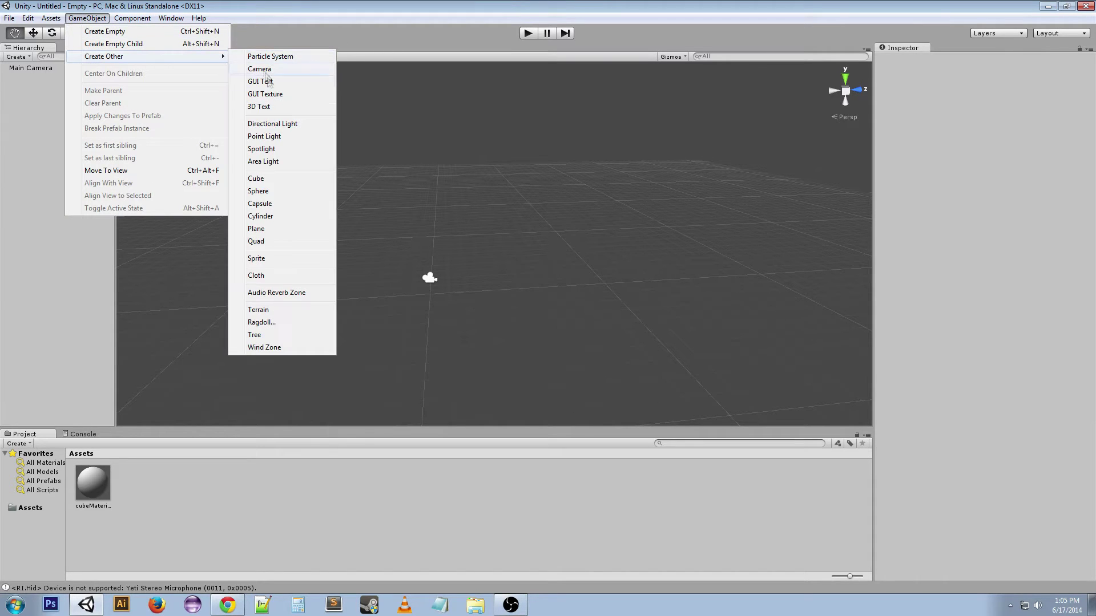
{"action": "left_click", "coordinate": [279, 185]}
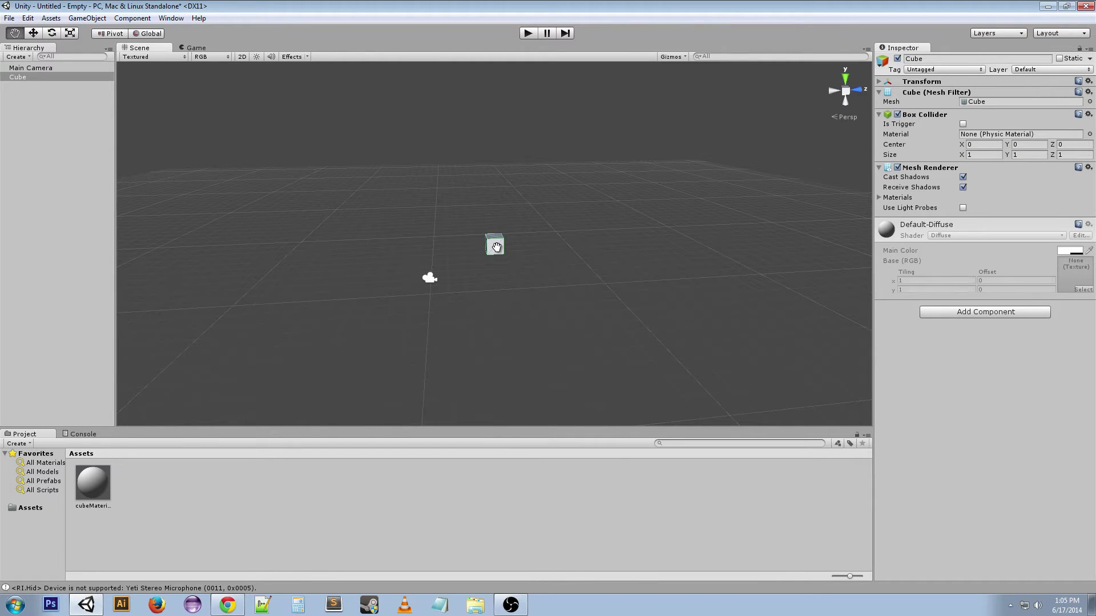
Enlarge the cube with the Scale tool and stretch it along its Y and Z axes
{"action": "scroll", "coordinate": [487, 279], "scroll_direction": "up", "scroll_amount": 6}
{"action": "scroll", "coordinate": [488, 278], "scroll_direction": "down", "scroll_amount": 7}
{"action": "left_click", "coordinate": [70, 34]}
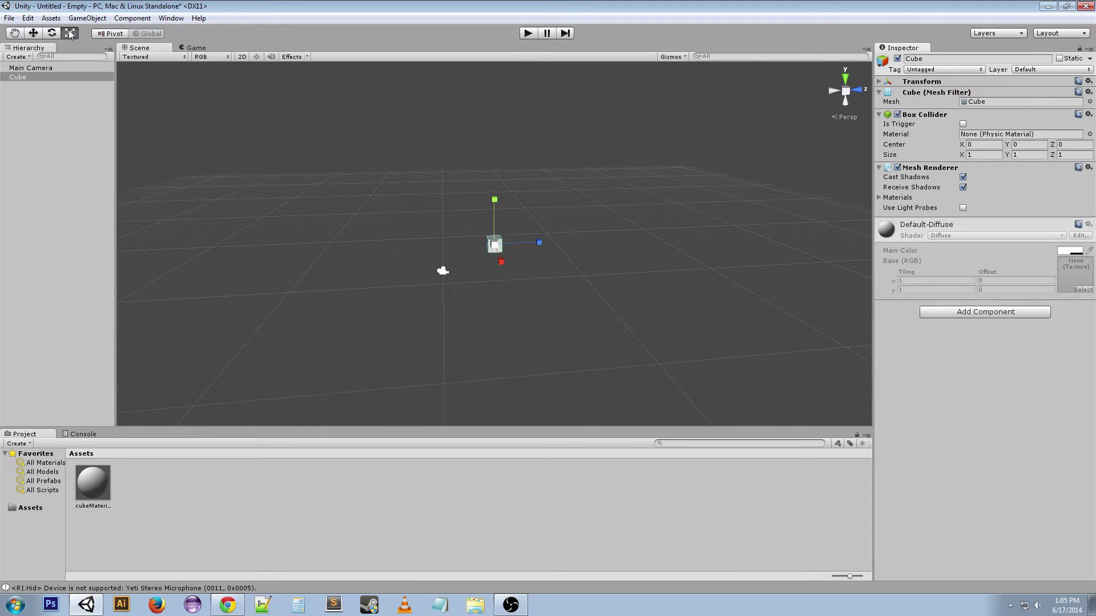
{"action": "left_click", "coordinate": [14, 33]}
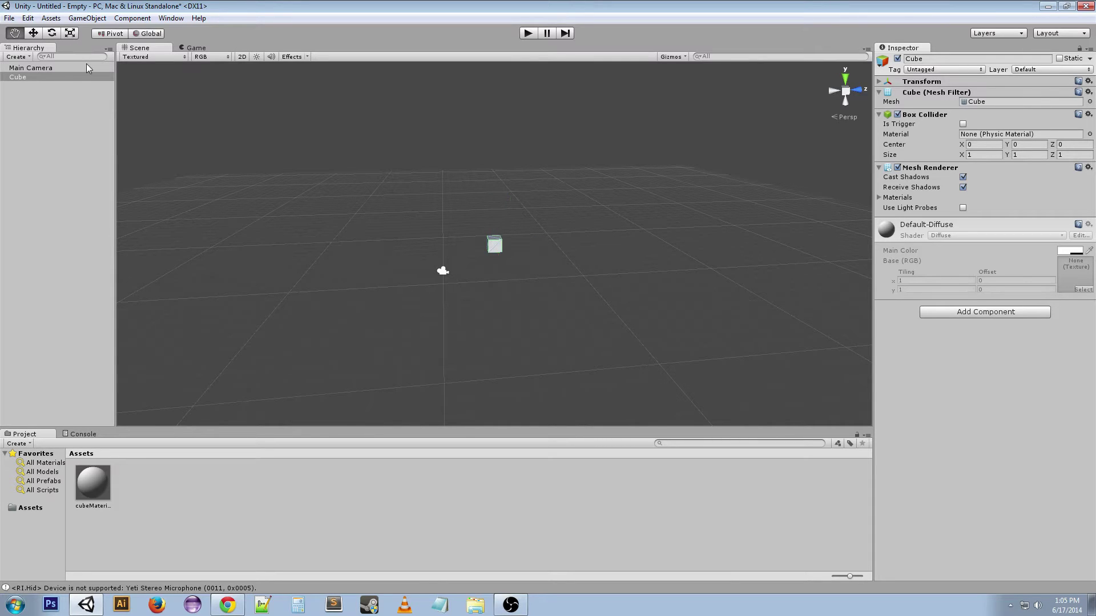
{"action": "key", "text": "r"}
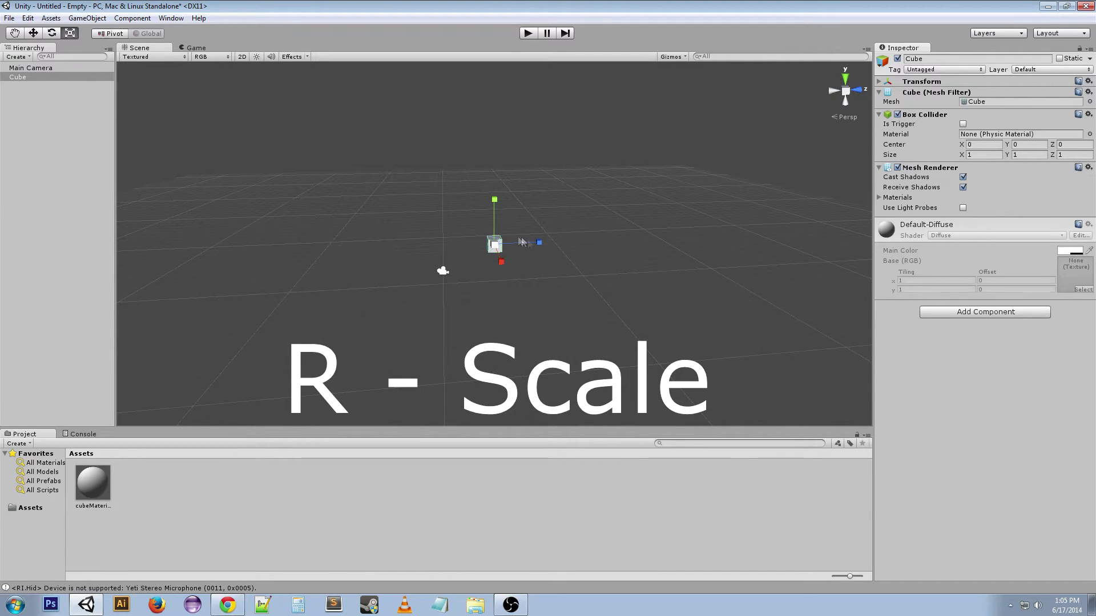
{"action": "left_click_drag", "start_coordinate": [495, 245], "coordinate": [537, 242]}
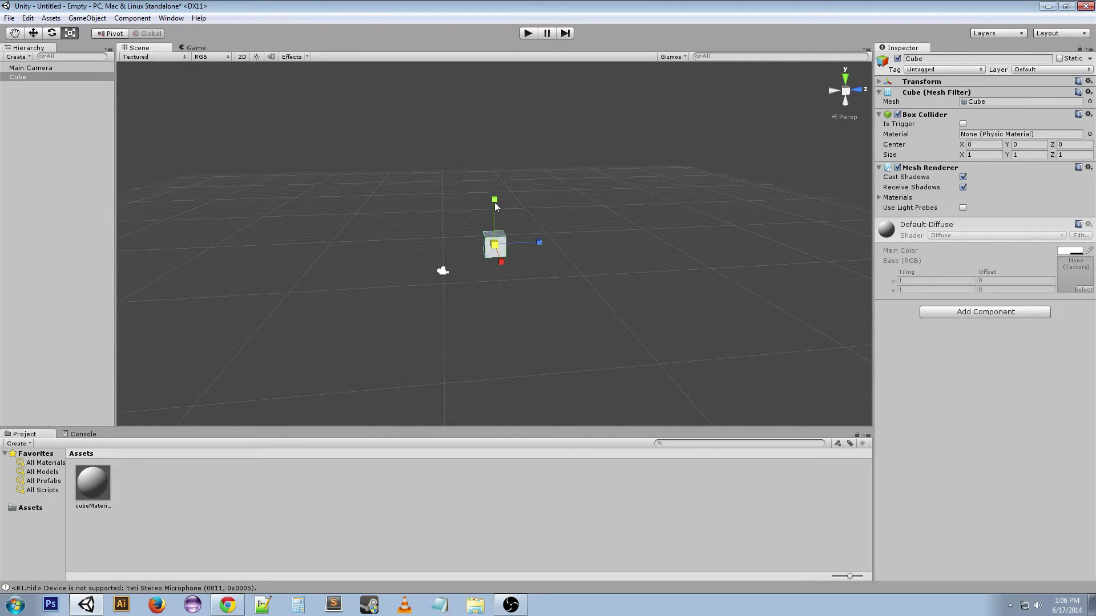
{"action": "mouse_move", "coordinate": [494, 202]}
{"action": "left_mouse_down"}
{"action": "mouse_move", "coordinate": [496, 142]}
{"action": "mouse_move", "coordinate": [494, 201]}
{"action": "left_mouse_up"}
{"action": "left_click_drag", "start_coordinate": [539, 243], "coordinate": [588, 242]}
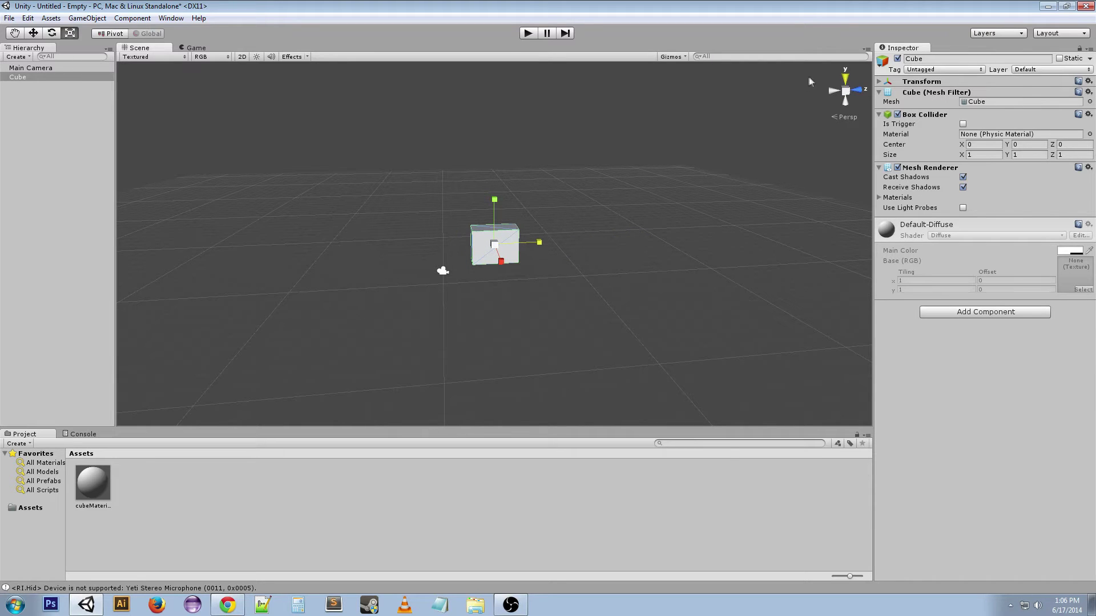
Scale the cube further along its individual axes and as a whole into a larger block that is taller than wide
{"action": "key", "text": "alt"}
{"action": "left_click_drag", "start_coordinate": [738, 327], "coordinate": [596, 314], "text": "alt"}
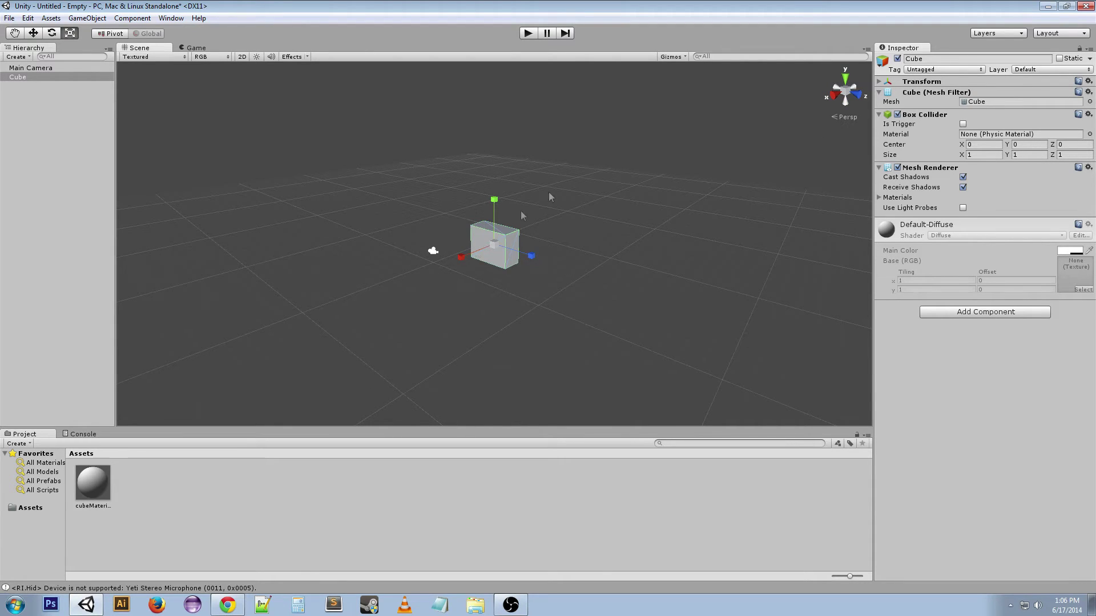
{"action": "mouse_move", "coordinate": [532, 256]}
{"action": "left_mouse_down"}
{"action": "mouse_move", "coordinate": [560, 266]}
{"action": "mouse_move", "coordinate": [523, 253]}
{"action": "left_mouse_up"}
{"action": "mouse_move", "coordinate": [493, 199]}
{"action": "left_mouse_down"}
{"action": "mouse_move", "coordinate": [493, 168]}
{"action": "mouse_move", "coordinate": [491, 181]}
{"action": "left_mouse_up"}
{"action": "left_click_drag", "start_coordinate": [464, 258], "coordinate": [537, 252]}
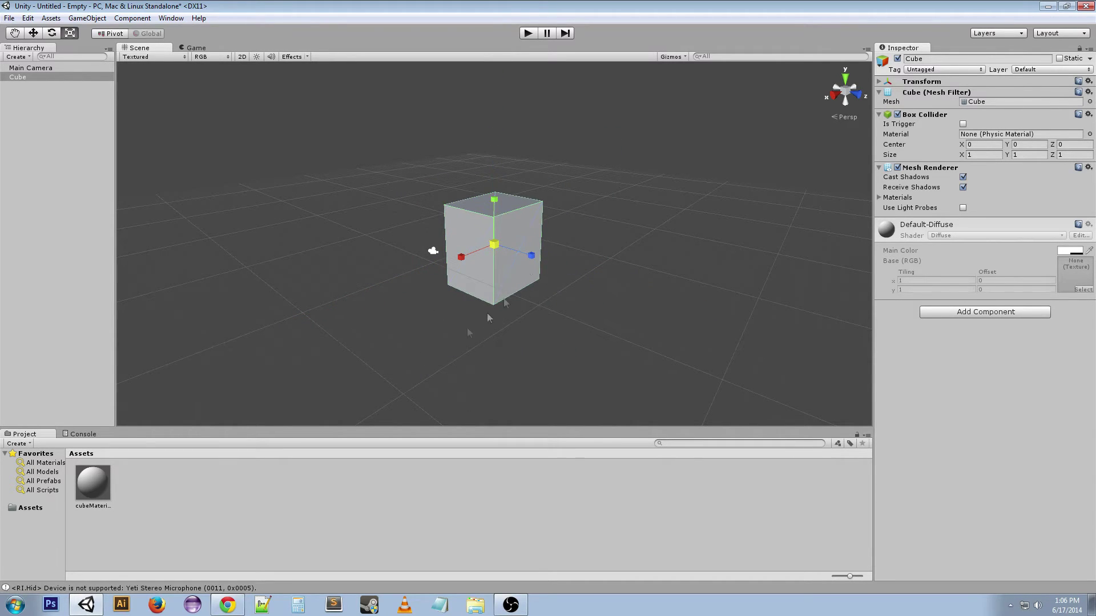
{"action": "left_click_drag", "start_coordinate": [330, 344], "coordinate": [363, 234], "text": "alt"}
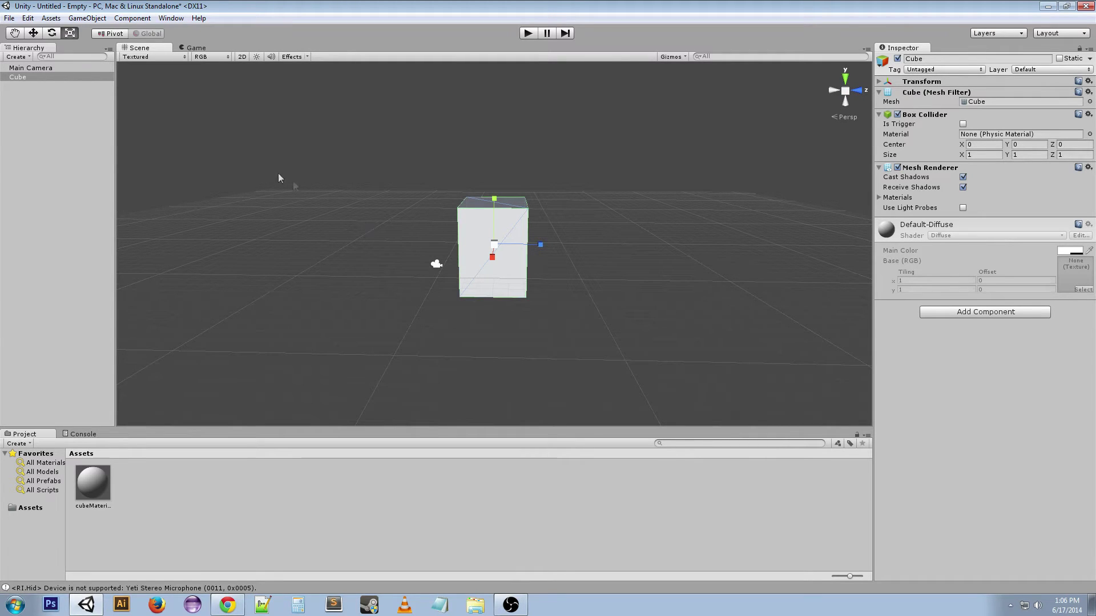
Cycle through the Hand, Move, Rotate and Scale tools with the cube selected
{"action": "key", "text": "q"}
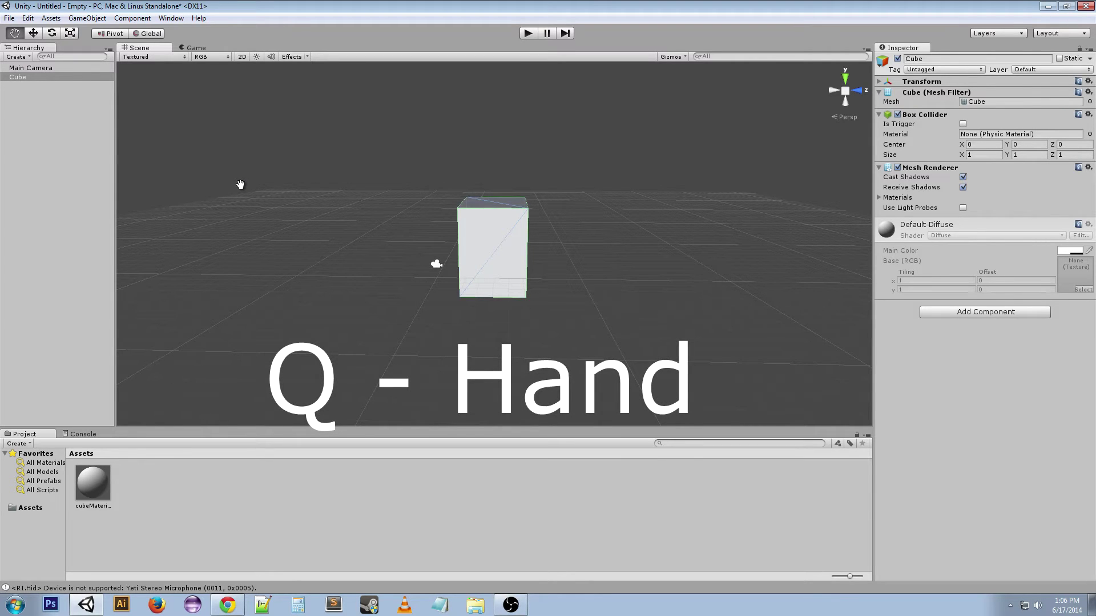
{"action": "key", "text": "w"}
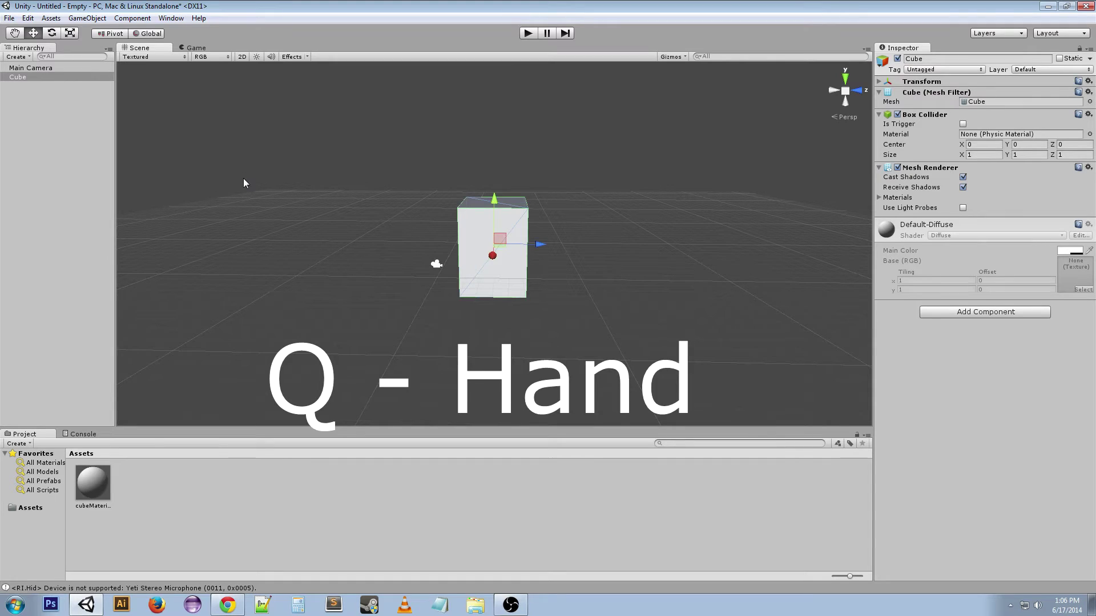
{"action": "key", "text": "e"}
{"action": "key", "text": "r"}
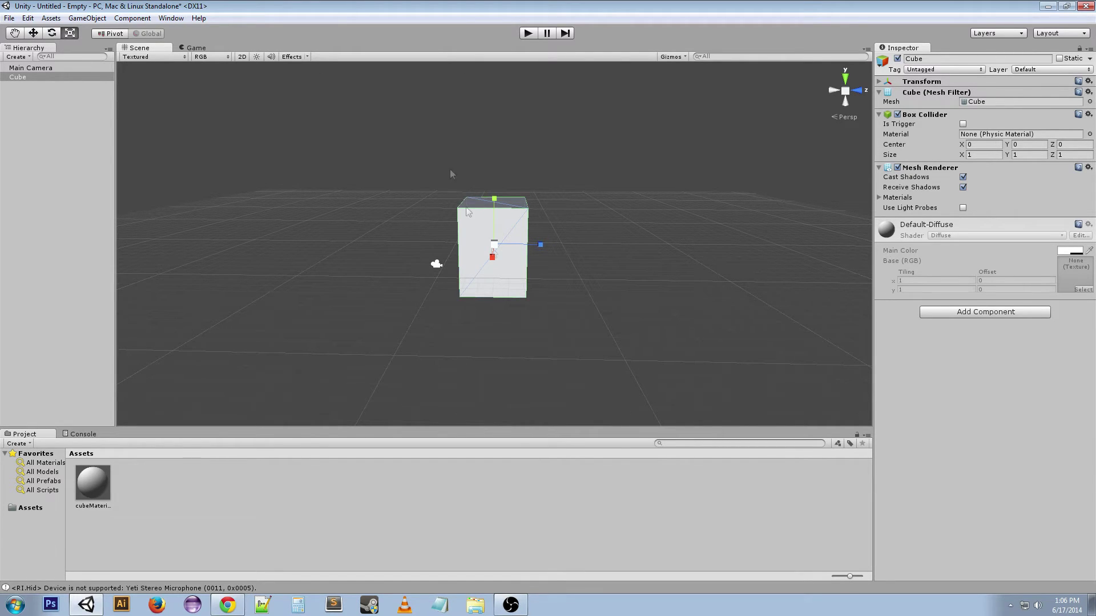
Rotate the cube with the Rotate tool until it stands tilted on one edge
{"action": "key", "text": "e"}
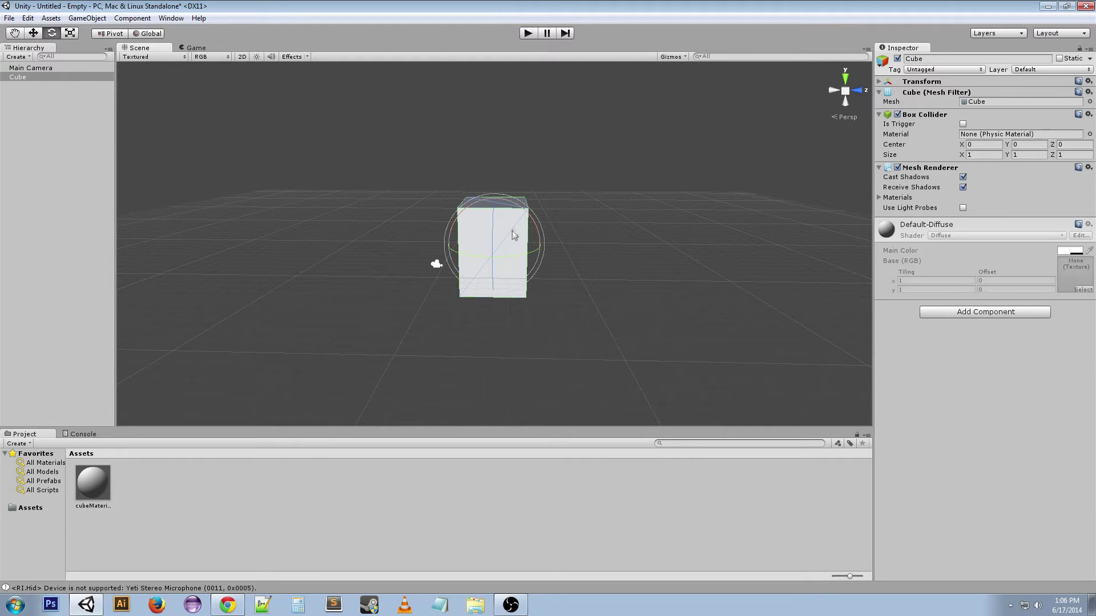
{"action": "left_click_drag", "start_coordinate": [552, 274], "coordinate": [495, 336], "text": "alt"}
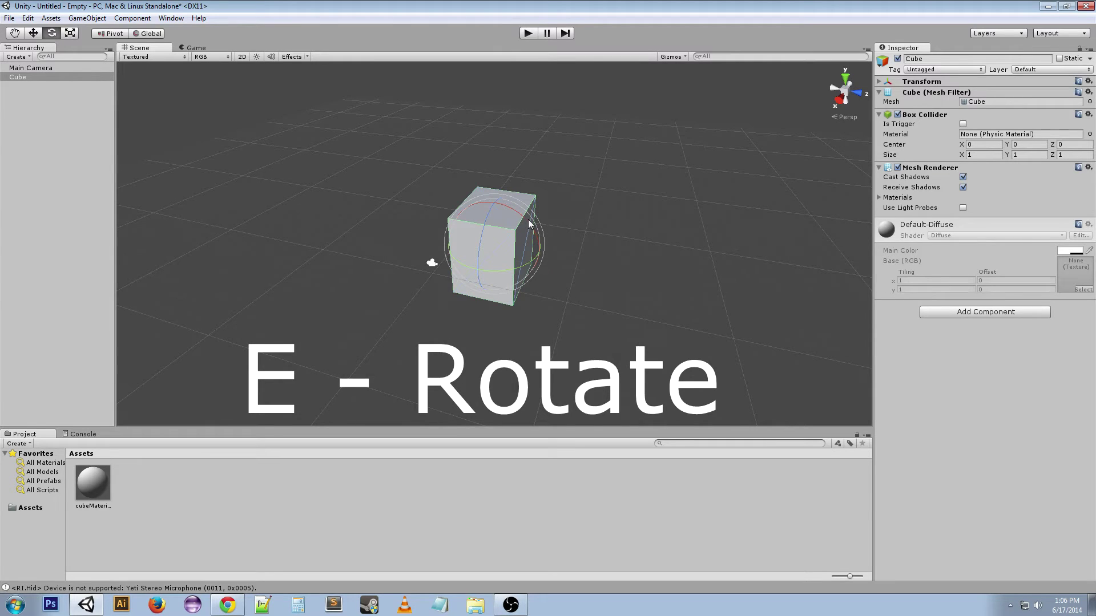
{"action": "left_click_drag", "start_coordinate": [530, 225], "coordinate": [718, 287]}
{"action": "left_click_drag", "start_coordinate": [521, 222], "coordinate": [471, 325]}
{"action": "left_click_drag", "start_coordinate": [404, 392], "coordinate": [448, 365], "text": "alt"}
Alternate the selection between the main camera and the cube in the scene, ending with the cube selected
{"action": "left_click", "coordinate": [436, 268]}
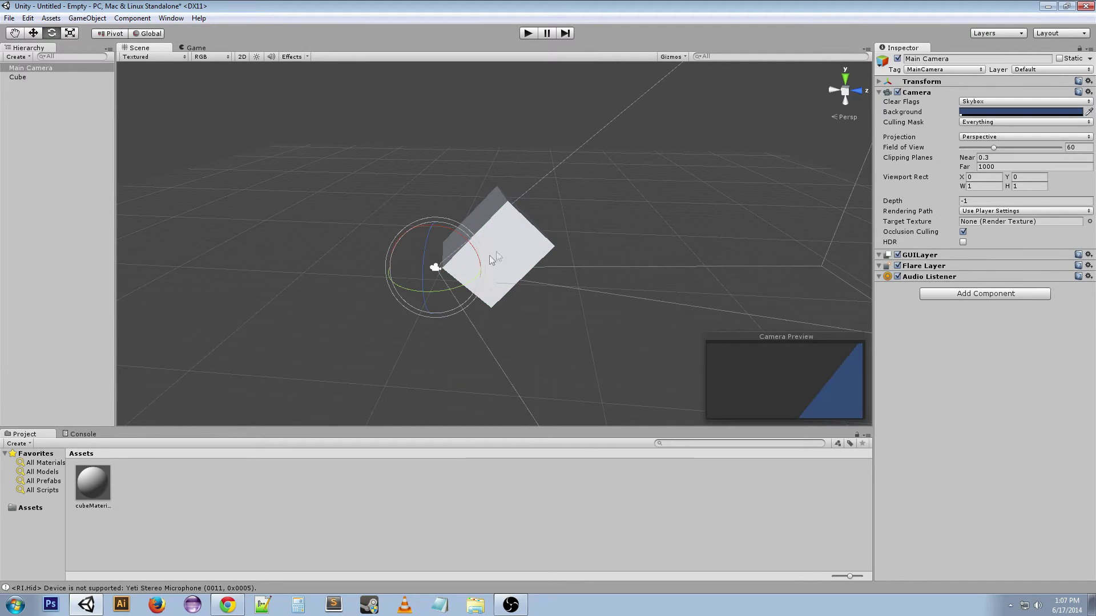
{"action": "left_click", "coordinate": [504, 247]}
{"action": "left_click", "coordinate": [434, 268]}
{"action": "left_click", "coordinate": [502, 209]}
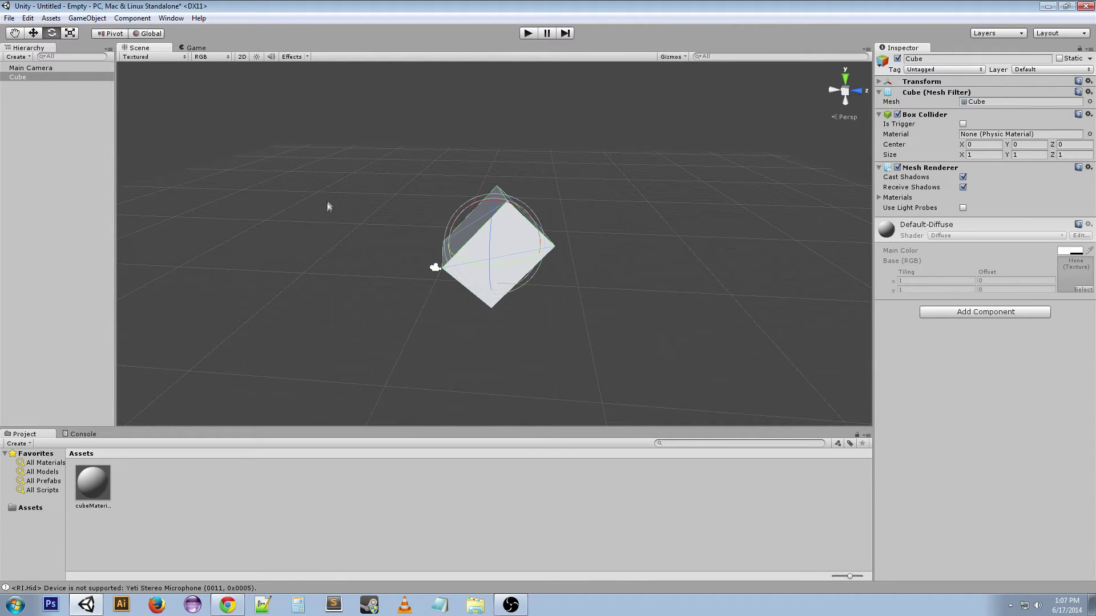
Move the cube away from the main camera in the scene with the Move tool's centre handles
{"action": "left_click", "coordinate": [32, 33]}
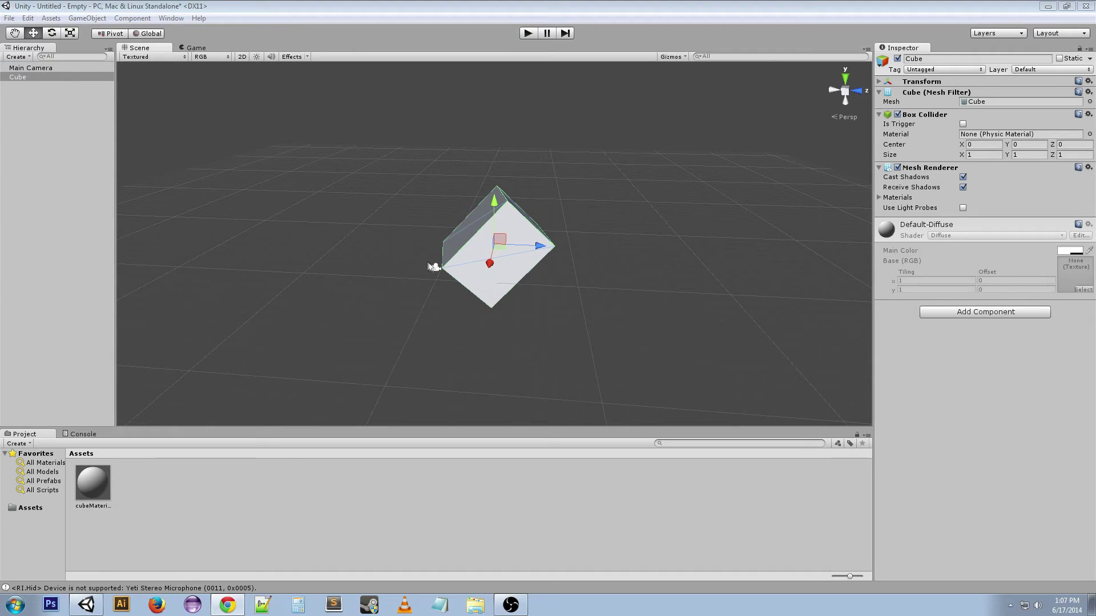
{"action": "left_click_drag", "start_coordinate": [499, 247], "coordinate": [655, 257]}
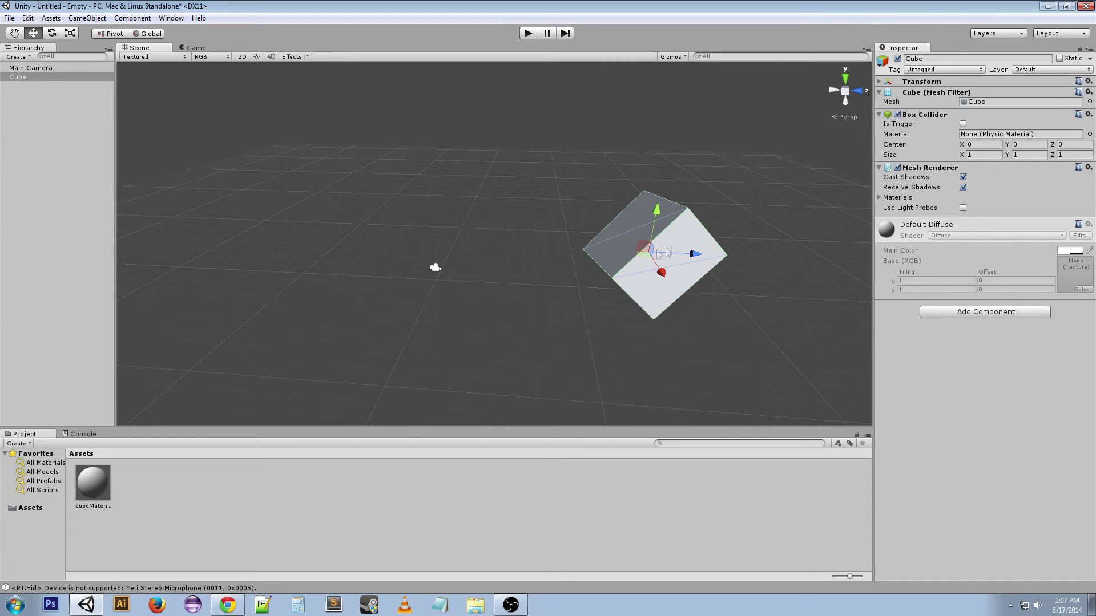
{"action": "mouse_move", "coordinate": [651, 256]}
{"action": "left_mouse_down"}
{"action": "mouse_move", "coordinate": [607, 261]}
{"action": "mouse_move", "coordinate": [642, 262]}
{"action": "left_mouse_up"}
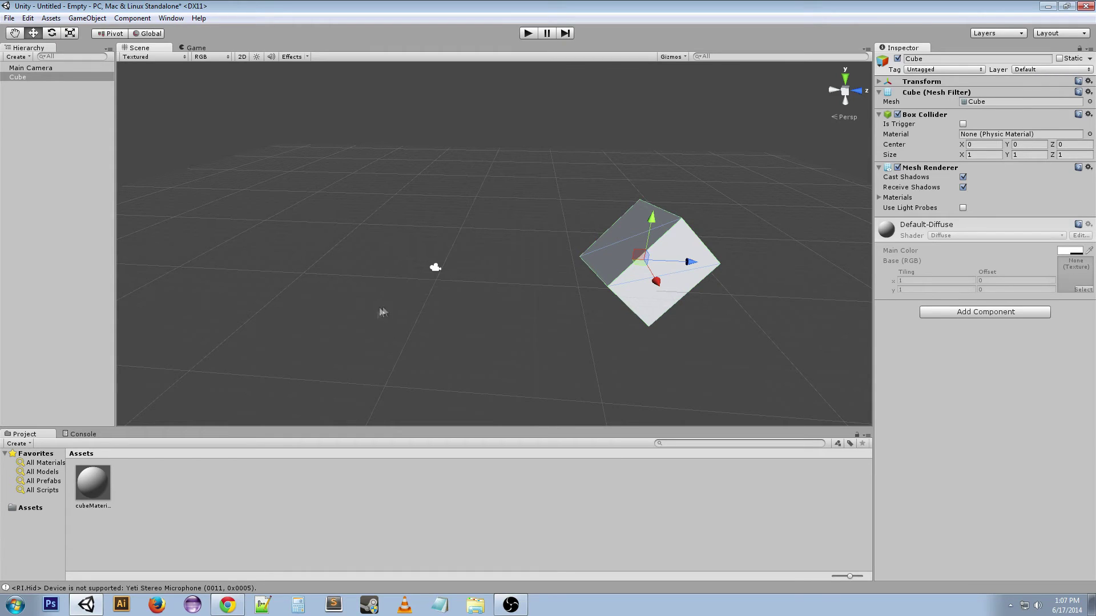
{"action": "left_click_drag", "start_coordinate": [383, 312], "coordinate": [411, 371], "text": "alt"}
{"action": "mouse_move", "coordinate": [640, 255]}
{"action": "left_mouse_down"}
{"action": "mouse_move", "coordinate": [452, 153]}
{"action": "mouse_move", "coordinate": [656, 308]}
{"action": "mouse_move", "coordinate": [241, 266]}
{"action": "mouse_move", "coordinate": [585, 200]}
{"action": "mouse_move", "coordinate": [414, 200]}
{"action": "mouse_move", "coordinate": [622, 100]}
{"action": "mouse_move", "coordinate": [643, 108]}
{"action": "mouse_move", "coordinate": [587, 308]}
{"action": "mouse_move", "coordinate": [567, 262]}
{"action": "mouse_move", "coordinate": [580, 255]}
{"action": "mouse_move", "coordinate": [539, 322]}
{"action": "mouse_move", "coordinate": [560, 267]}
{"action": "mouse_move", "coordinate": [620, 253]}
{"action": "left_mouse_up"}
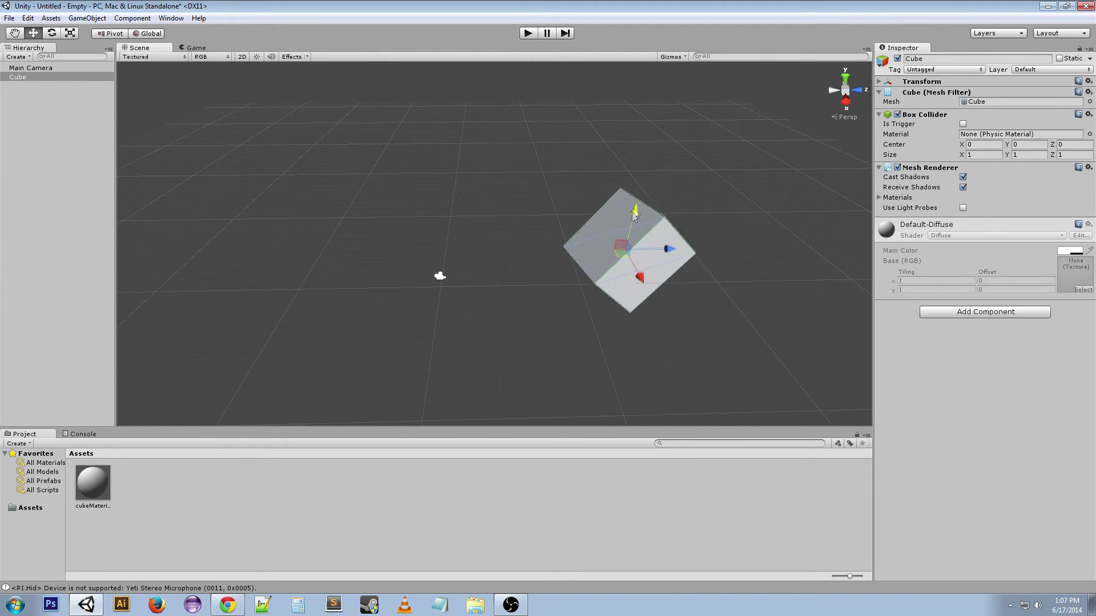
Move the cube up along the Y axis and across the grid with the Move tool's plane handles
{"action": "left_click_drag", "start_coordinate": [634, 214], "coordinate": [654, 107]}
{"action": "key", "text": "f"}
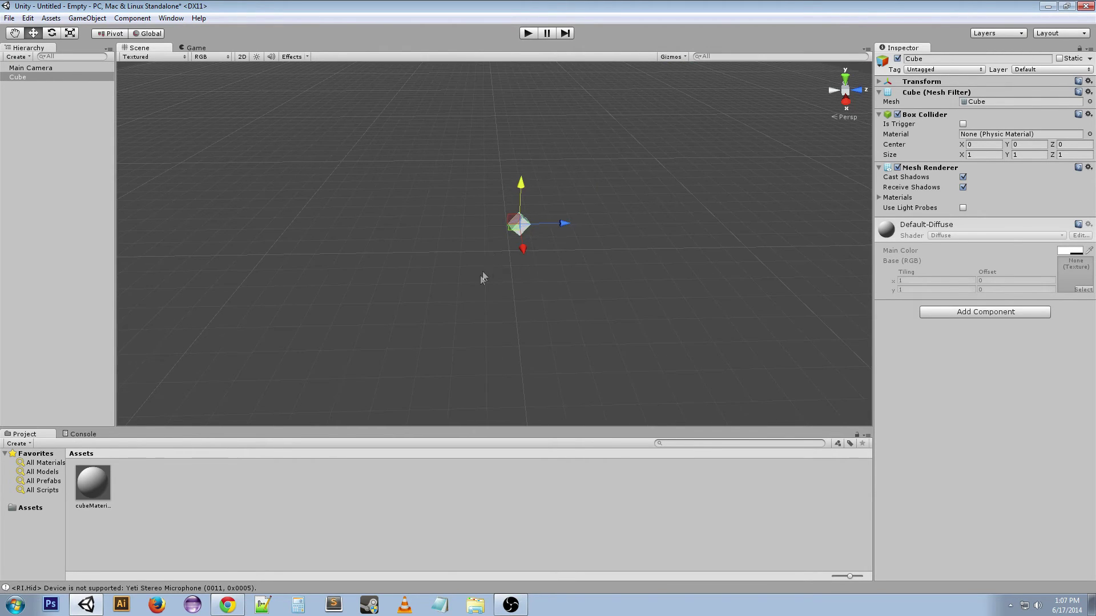
{"action": "left_click_drag", "start_coordinate": [515, 227], "coordinate": [398, 242]}
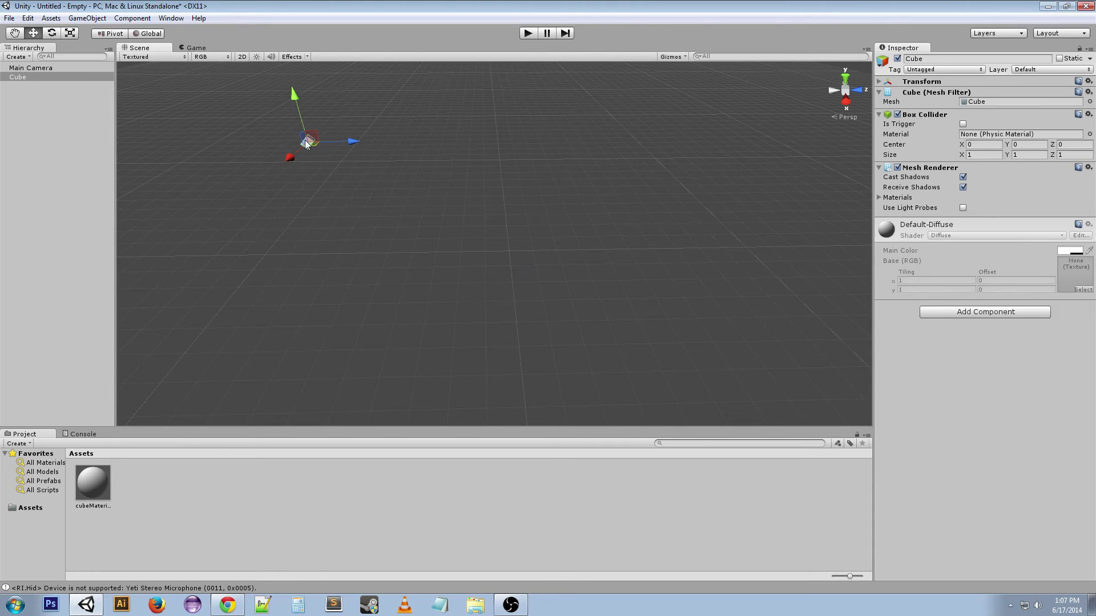
{"action": "left_click_drag", "start_coordinate": [305, 144], "coordinate": [370, 272]}
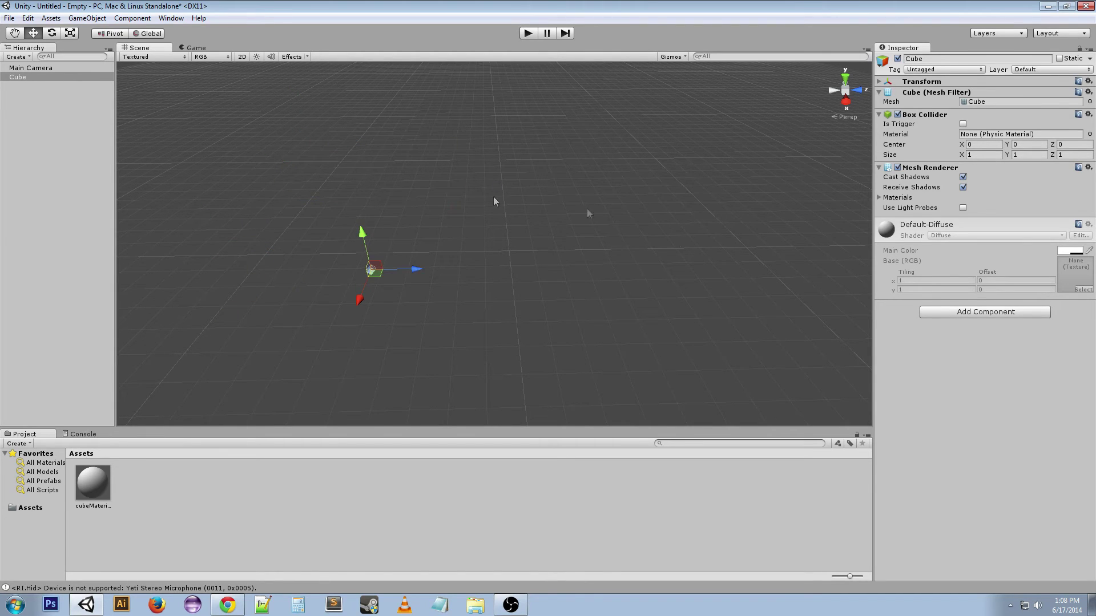
Shift the cube along the Z axis and adjust its height along the Y axis
{"action": "left_click_drag", "start_coordinate": [494, 197], "coordinate": [398, 218]}
{"action": "right_click_drag", "start_coordinate": [426, 291], "coordinate": [438, 176]}
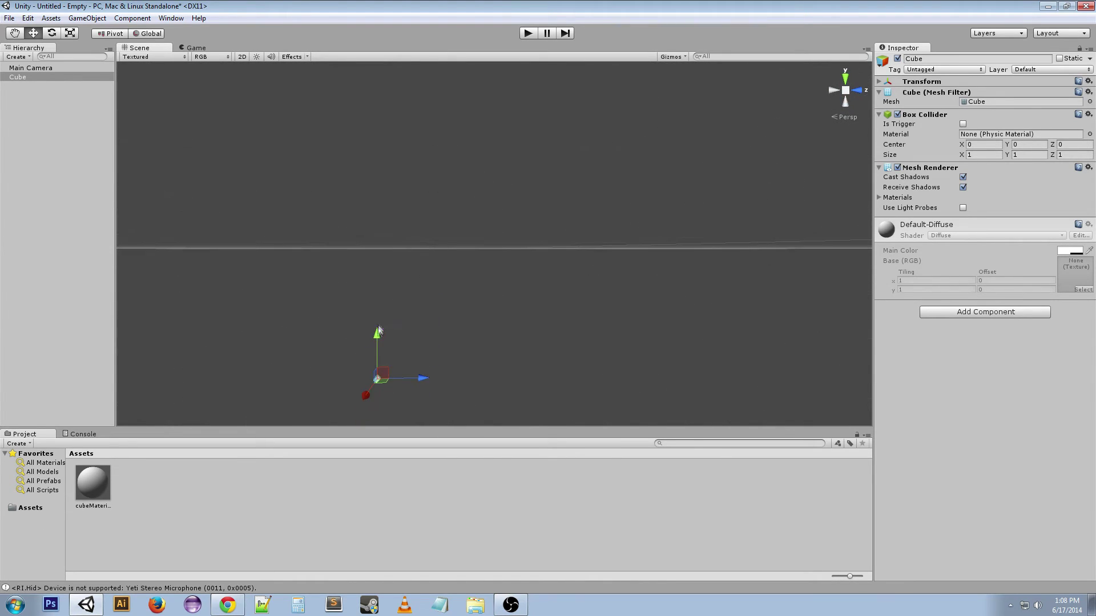
{"action": "left_click_drag", "start_coordinate": [377, 332], "coordinate": [363, 165]}
{"action": "right_click_drag", "start_coordinate": [505, 201], "coordinate": [491, 294]}
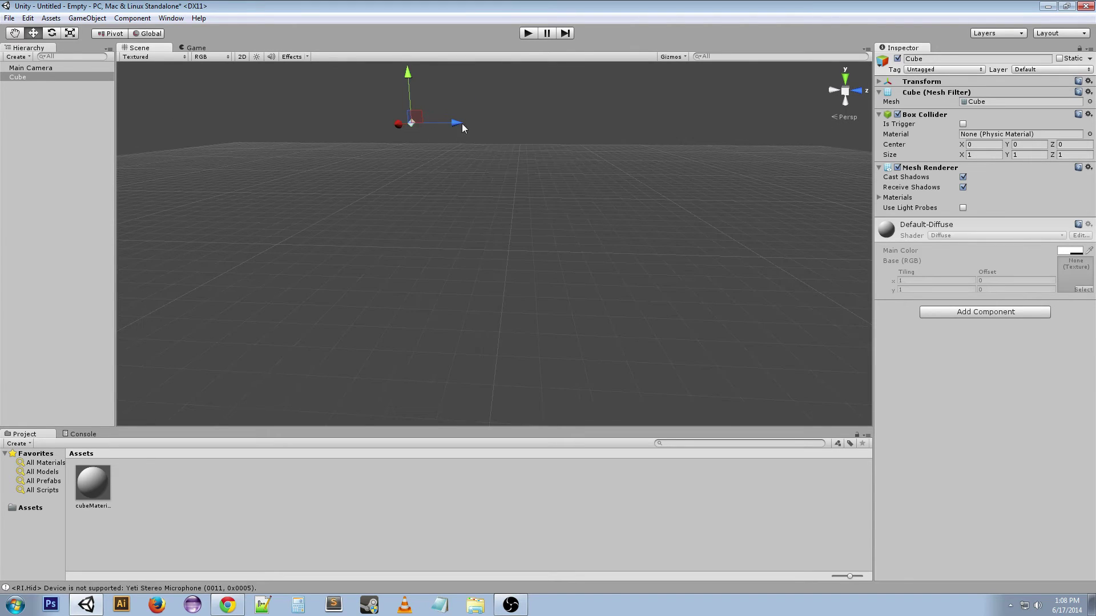
{"action": "left_click_drag", "start_coordinate": [461, 123], "coordinate": [622, 172]}
{"action": "left_click_drag", "start_coordinate": [641, 82], "coordinate": [608, 182]}
Move the cube along its single axes to bring it near the main camera and into its view
{"action": "scroll", "coordinate": [536, 249], "scroll_direction": "up", "scroll_amount": 8}
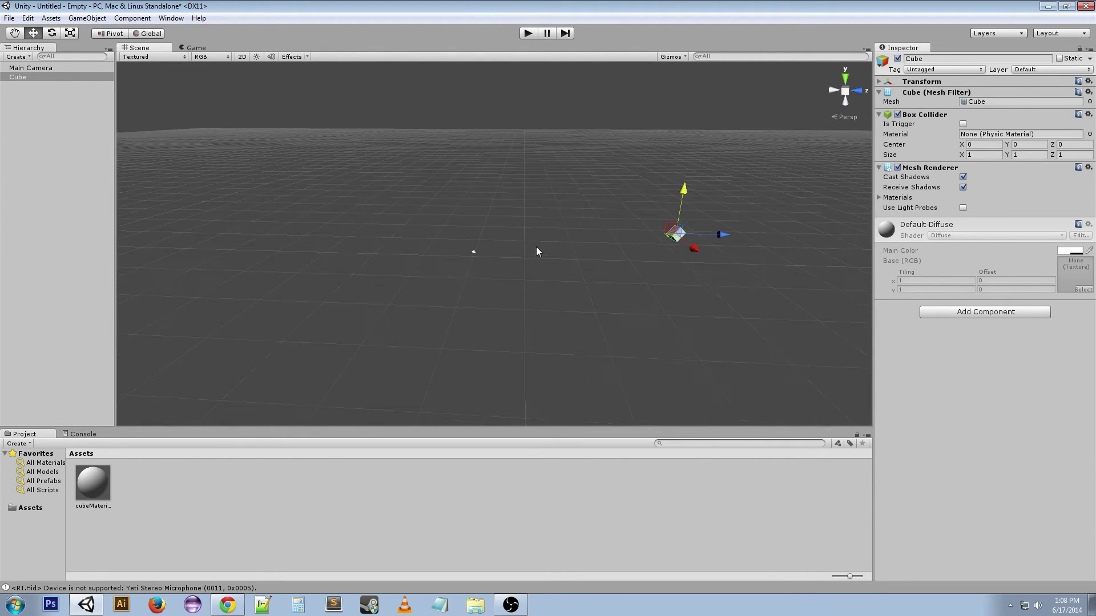
{"action": "left_click_drag", "start_coordinate": [730, 235], "coordinate": [567, 158]}
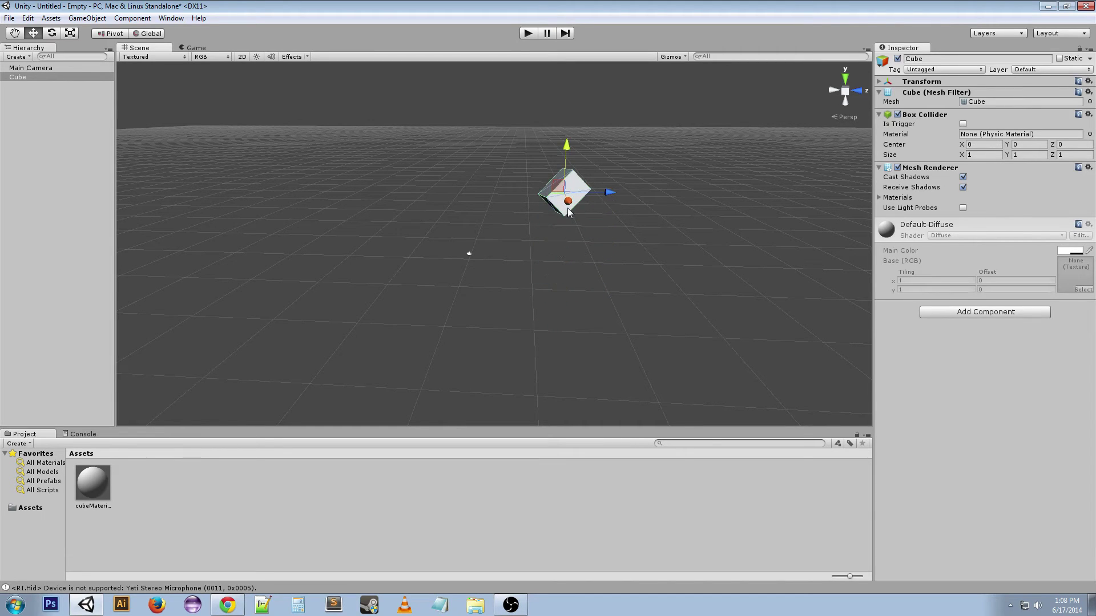
{"action": "left_click_drag", "start_coordinate": [569, 196], "coordinate": [685, 245]}
{"action": "left_click_drag", "start_coordinate": [683, 200], "coordinate": [560, 217]}
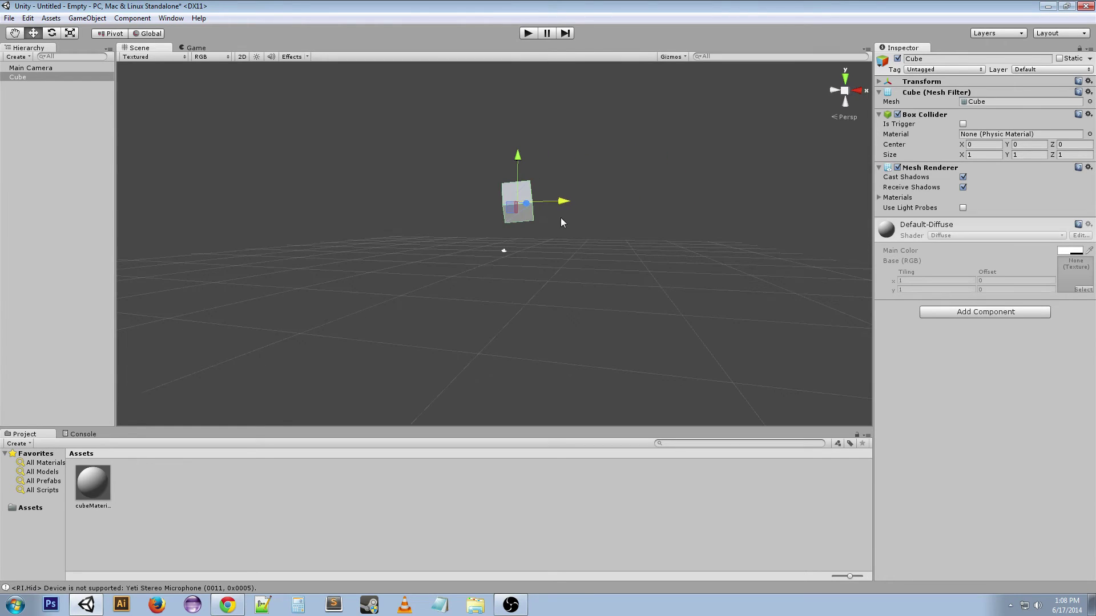
{"action": "left_click_drag", "start_coordinate": [516, 153], "coordinate": [606, 87]}
Run the scene to preview the cube through the main camera, stop it and orbit around the cube
{"action": "left_click", "coordinate": [526, 34]}
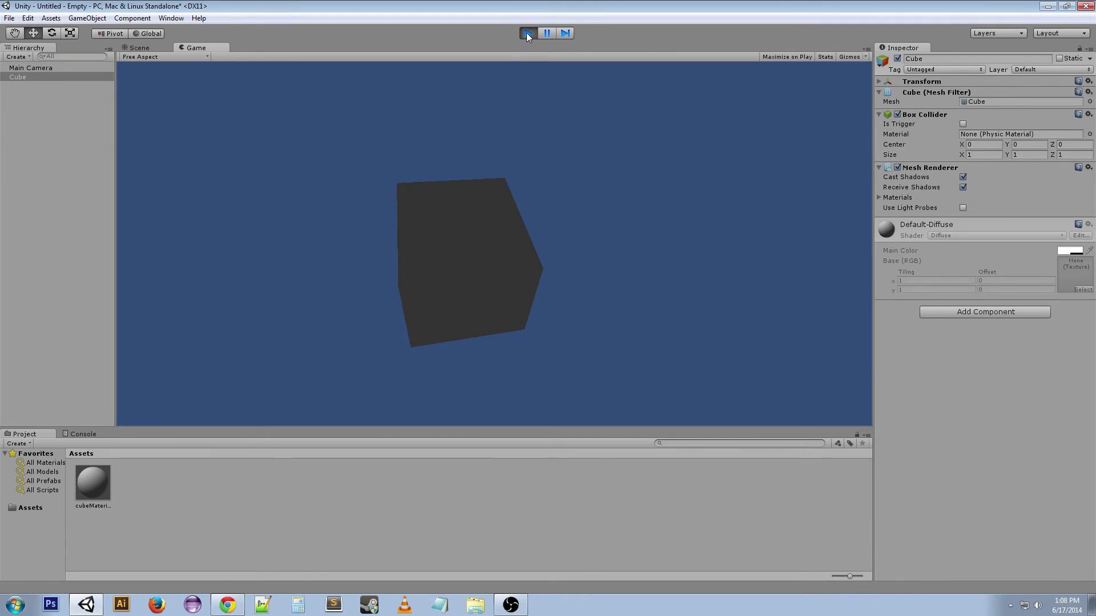
{"action": "left_click", "coordinate": [527, 34]}
{"action": "left_click_drag", "start_coordinate": [470, 280], "coordinate": [651, 211], "text": "alt"}
{"action": "left_click_drag", "start_coordinate": [624, 220], "coordinate": [618, 330], "text": "alt"}
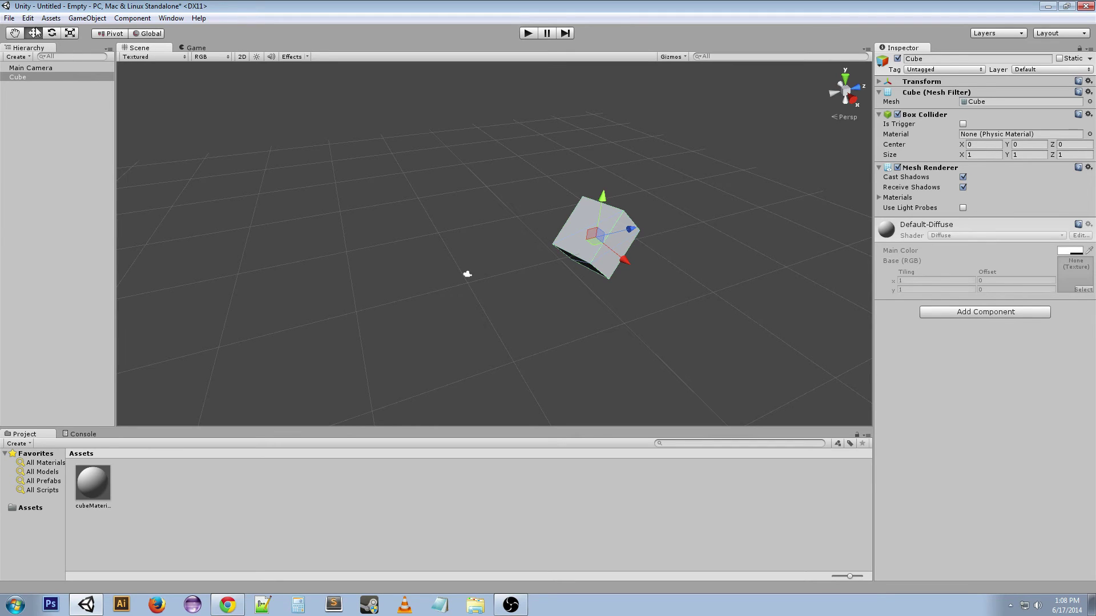
Rotate the cube freely with the Rotate tool and scale it down uniformly with the Scale tool
{"action": "left_click", "coordinate": [51, 33]}
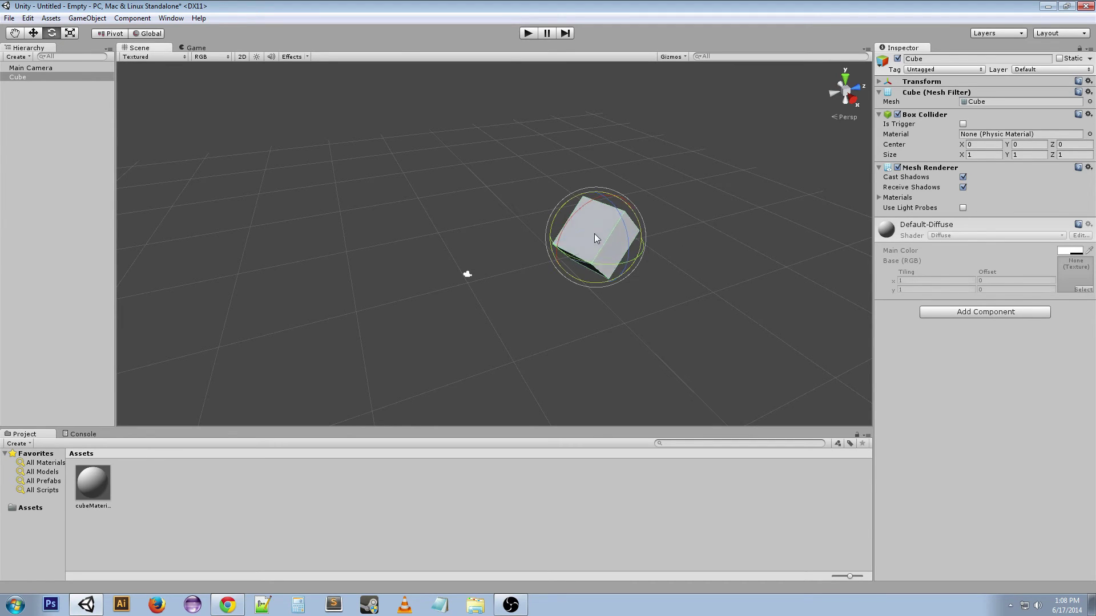
{"action": "left_click_drag", "start_coordinate": [594, 240], "coordinate": [616, 238]}
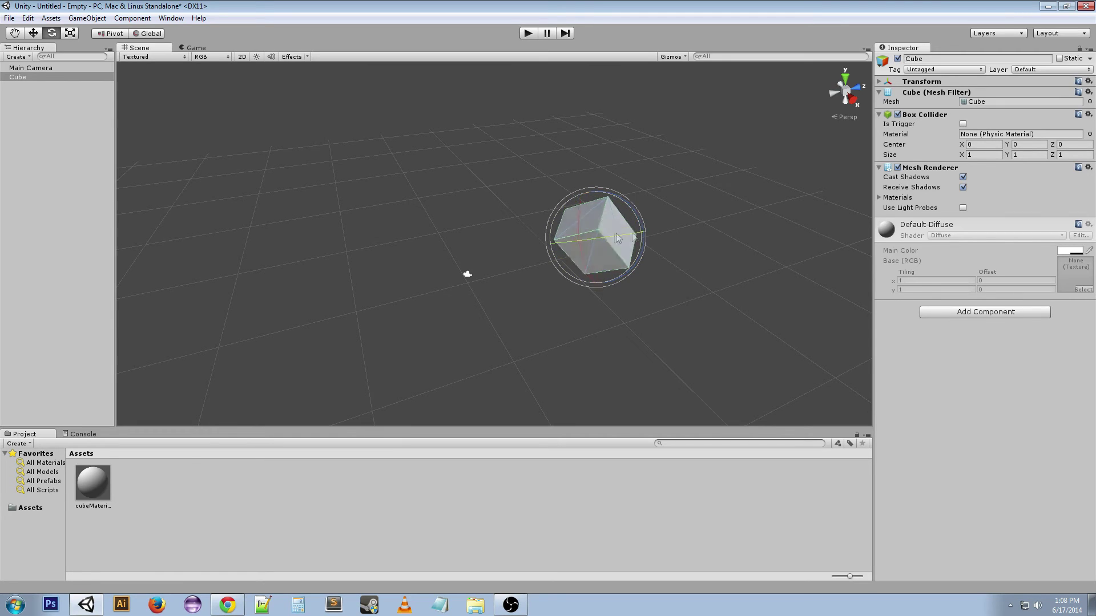
{"action": "key", "text": "r"}
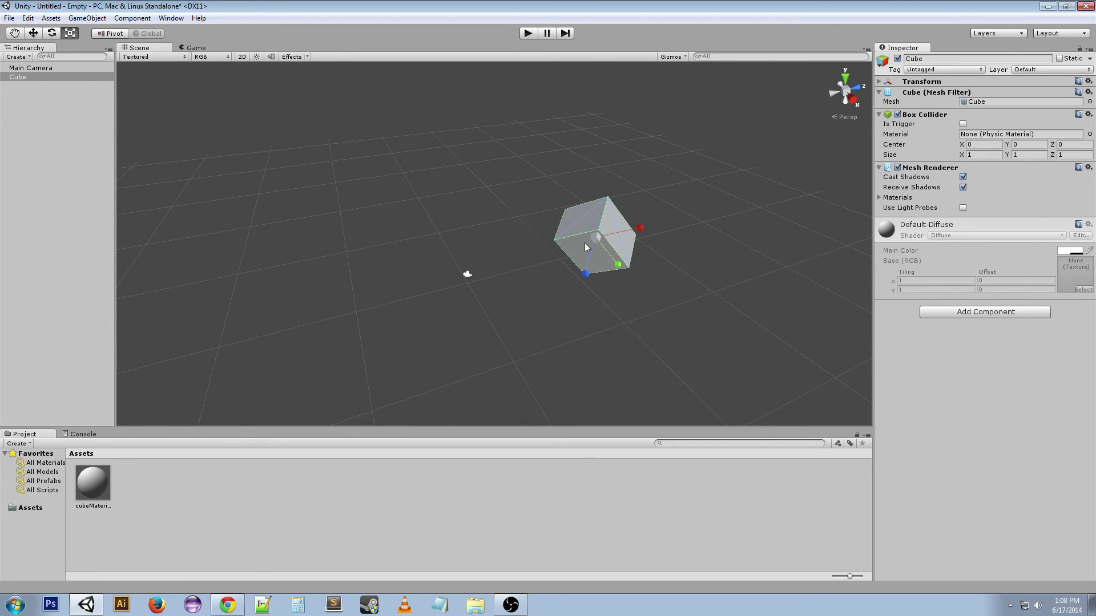
{"action": "left_click_drag", "start_coordinate": [595, 239], "coordinate": [613, 262]}
Examine the cube's Move handles from several sides and turn the cube further with the Rotate tool
{"action": "key", "text": "w"}
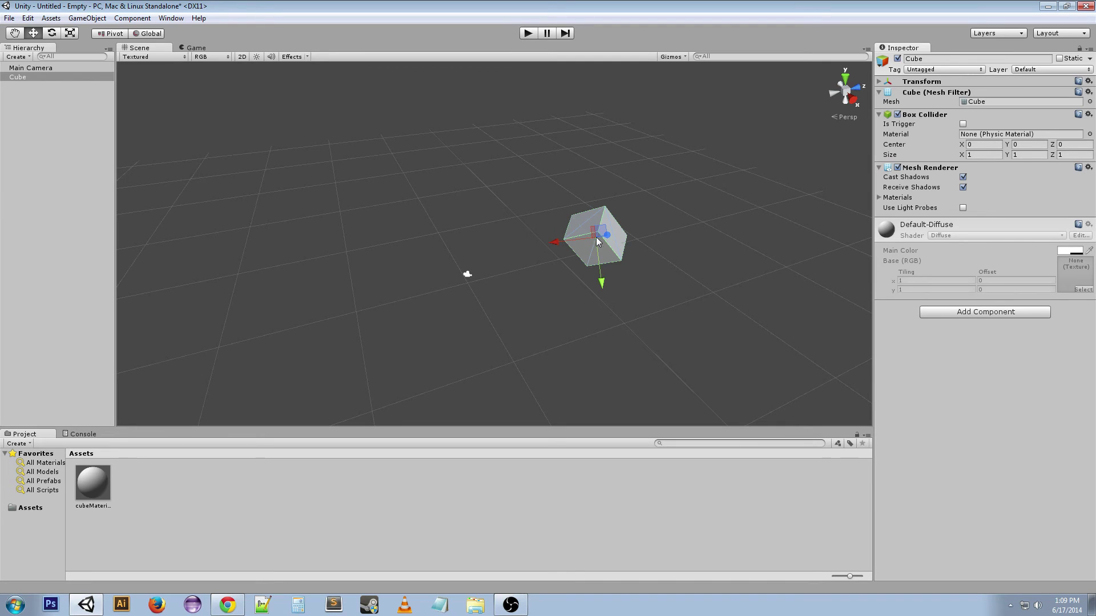
{"action": "left_click_drag", "start_coordinate": [662, 288], "coordinate": [541, 287], "text": "alt"}
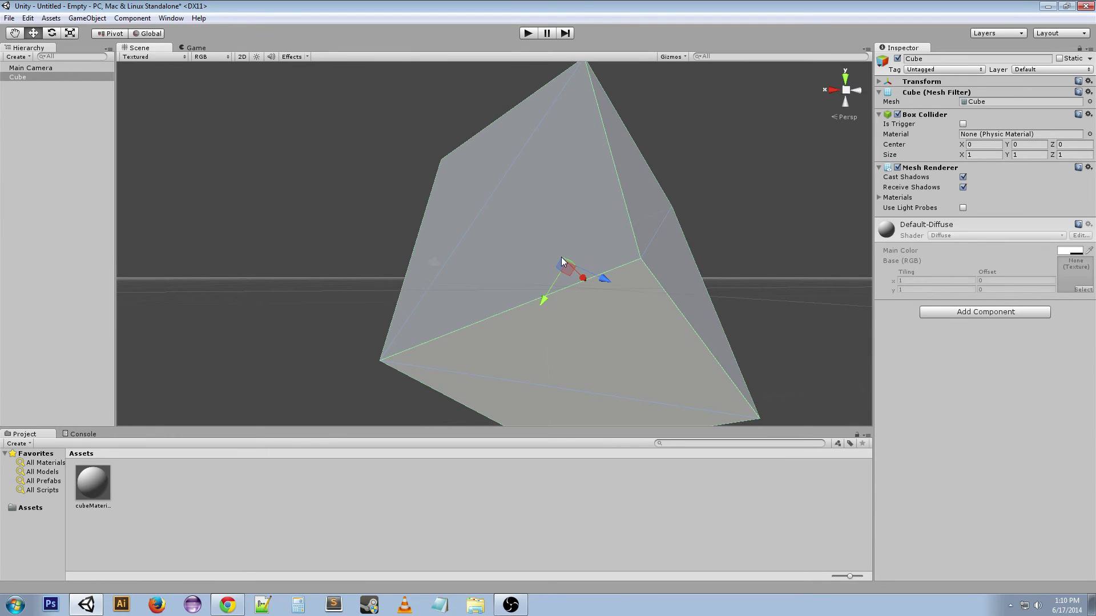
{"action": "left_click_drag", "start_coordinate": [264, 326], "coordinate": [582, 343], "text": "alt"}
{"action": "key", "text": "e"}
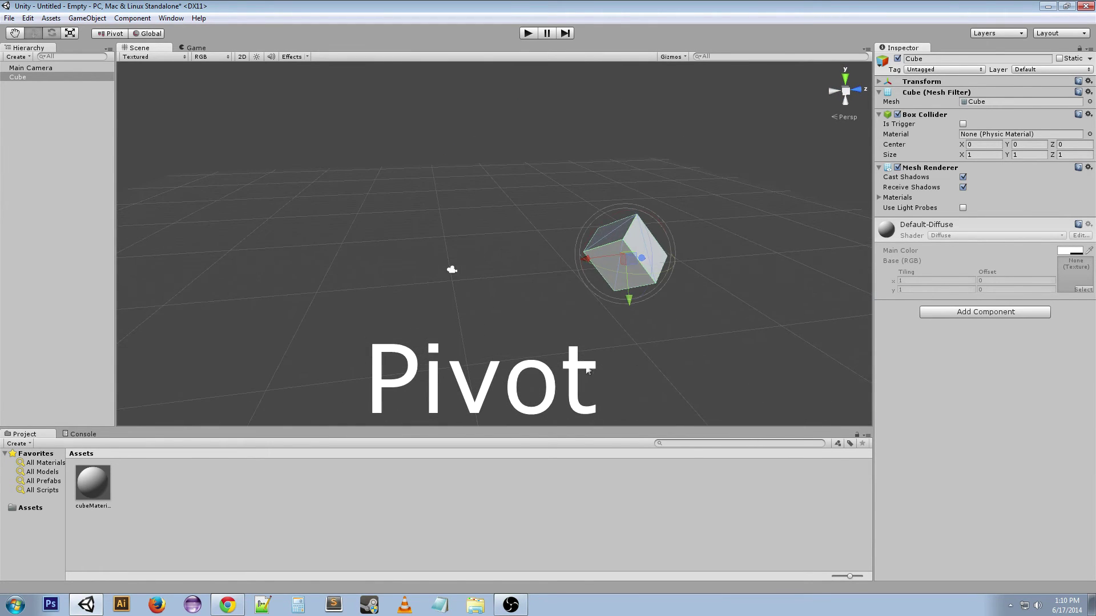
{"action": "left_click_drag", "start_coordinate": [644, 251], "coordinate": [626, 268]}
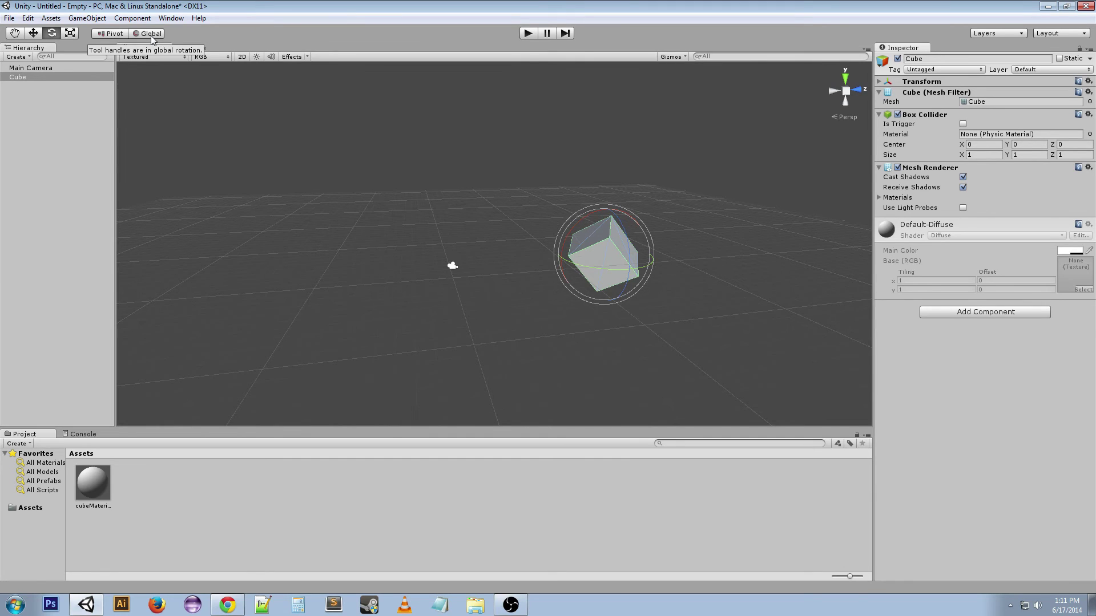
Activate the Move tool and toggle the handle position between Pivot and Center, ending on Center
{"action": "left_click", "coordinate": [33, 33]}
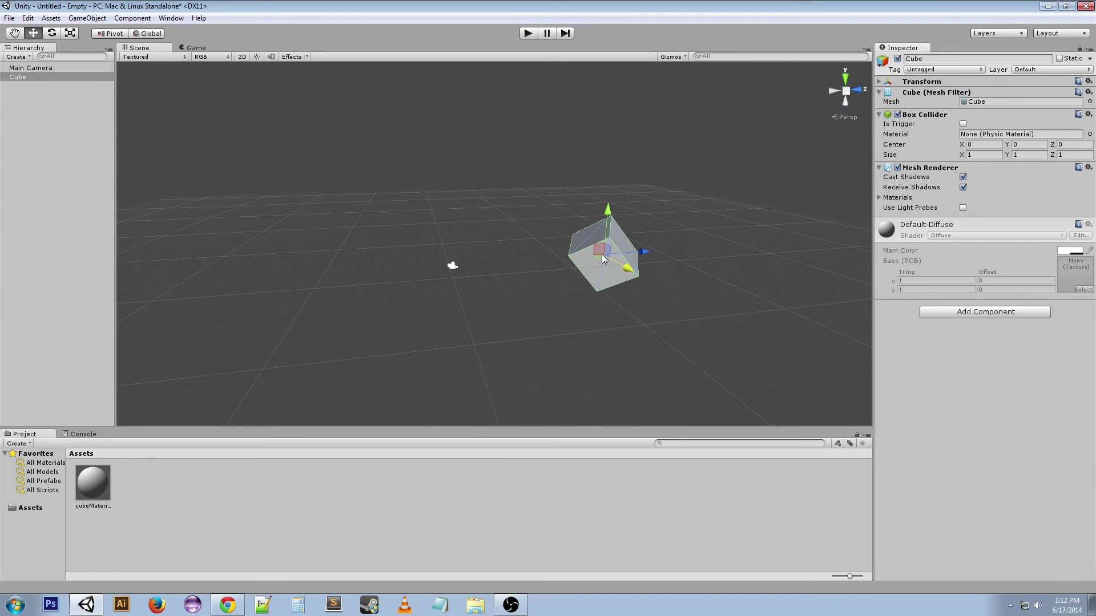
{"action": "left_click", "coordinate": [106, 33]}
{"action": "left_click", "coordinate": [102, 33]}
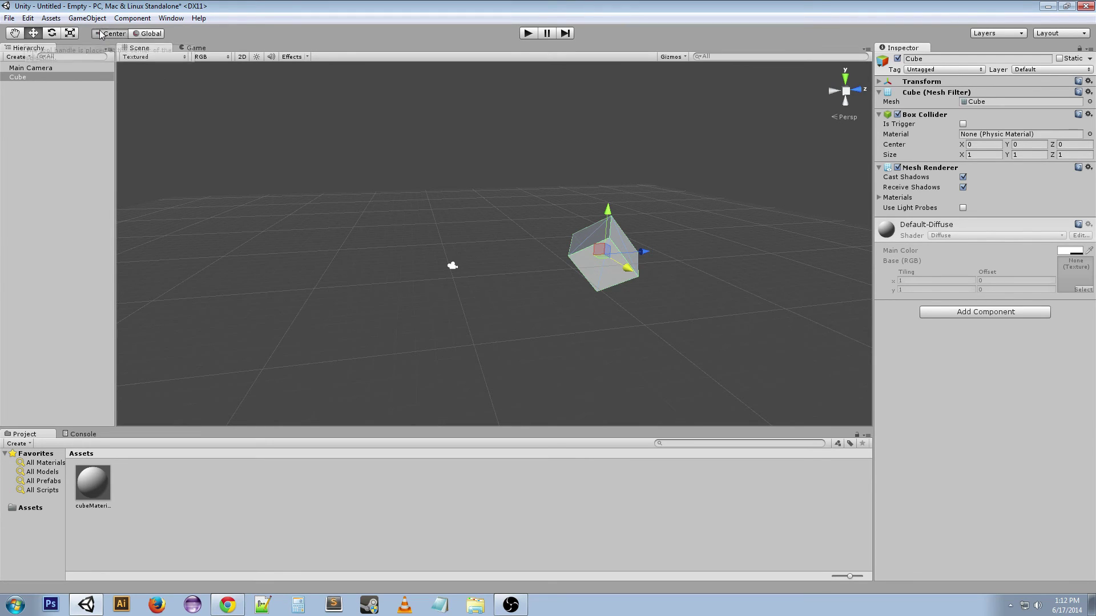
{"action": "left_click", "coordinate": [102, 34]}
{"action": "left_click", "coordinate": [101, 34]}
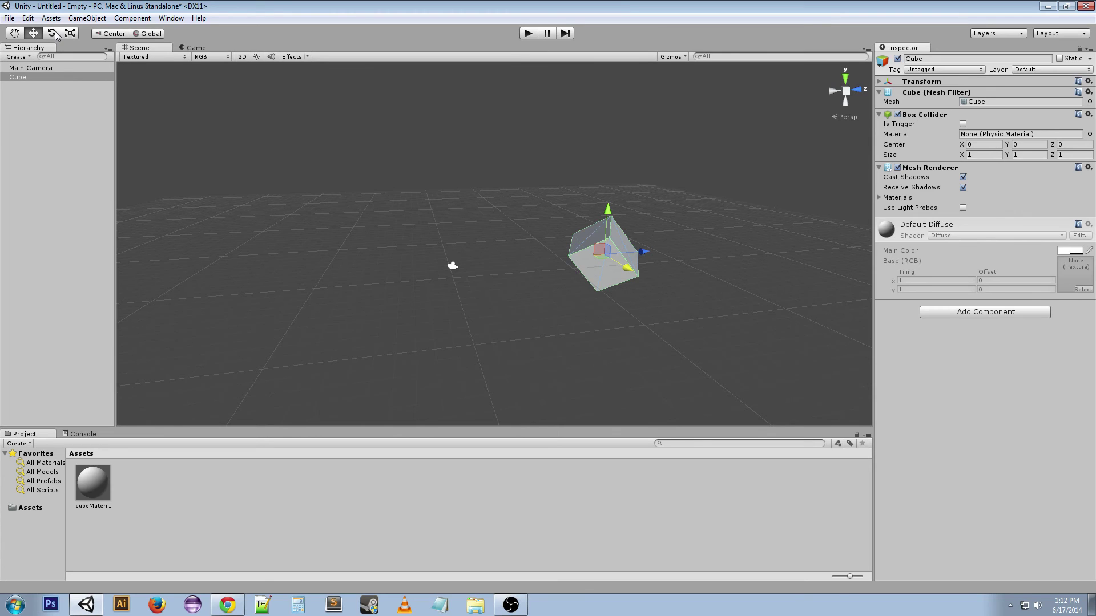
Toggle the handle rotation between Global and Local, ending on Global
{"action": "left_click", "coordinate": [159, 34]}
{"action": "left_click", "coordinate": [159, 35]}
{"action": "left_click", "coordinate": [157, 35]}
{"action": "left_click_drag", "start_coordinate": [731, 388], "coordinate": [685, 336], "text": "alt"}
{"action": "left_click", "coordinate": [152, 36]}
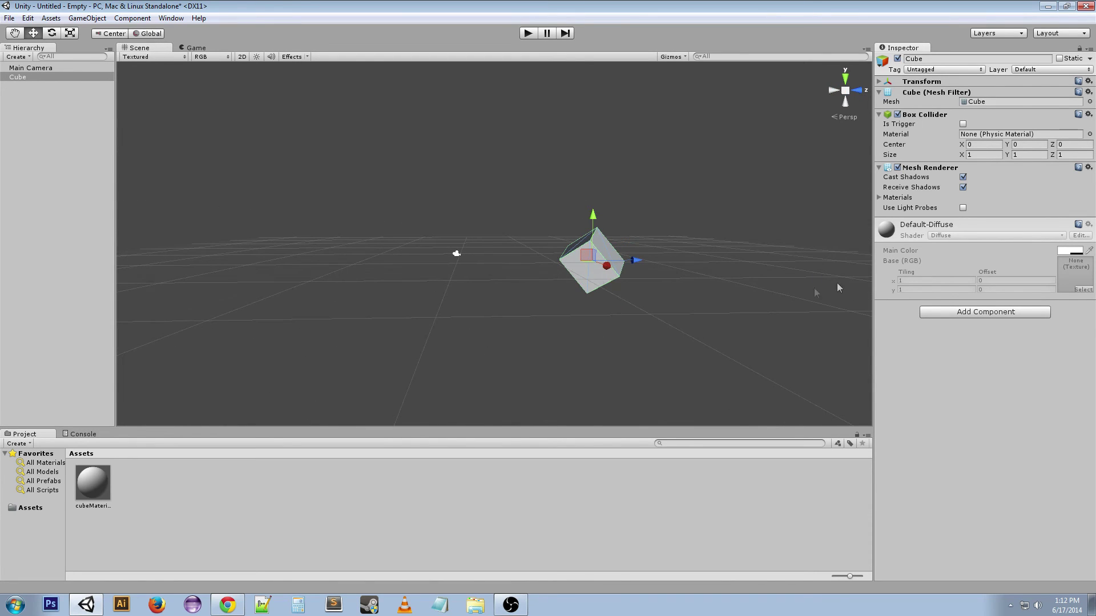
Compare the cube's Global handles with the scene axes, and move the cube down and back up along the global Y axis
{"action": "left_click_drag", "start_coordinate": [624, 355], "coordinate": [459, 345], "text": "alt"}
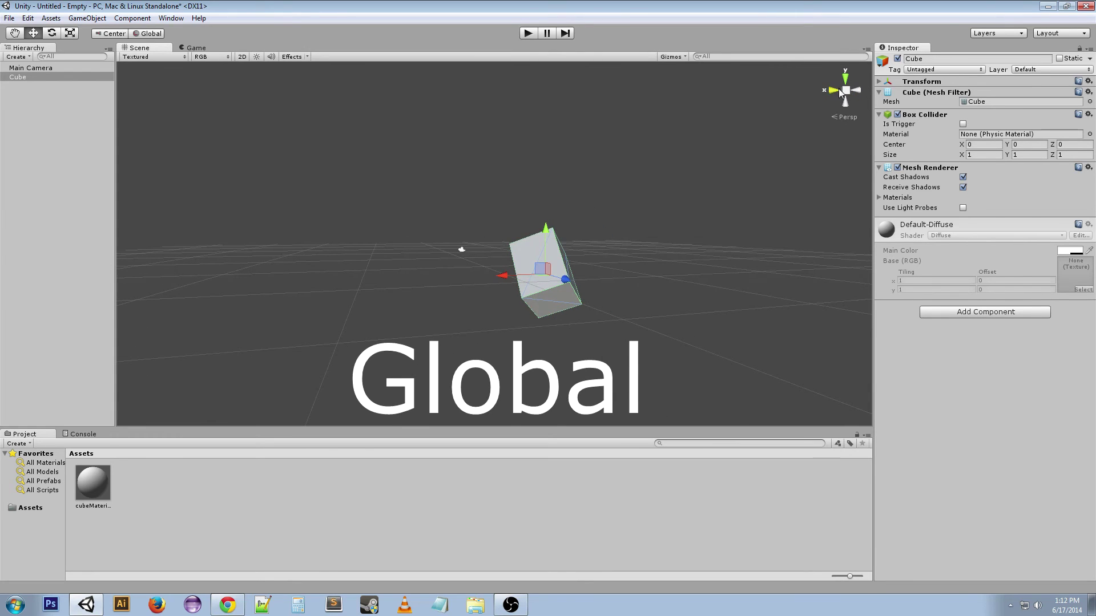
{"action": "left_click_drag", "start_coordinate": [485, 337], "coordinate": [561, 384], "text": "alt"}
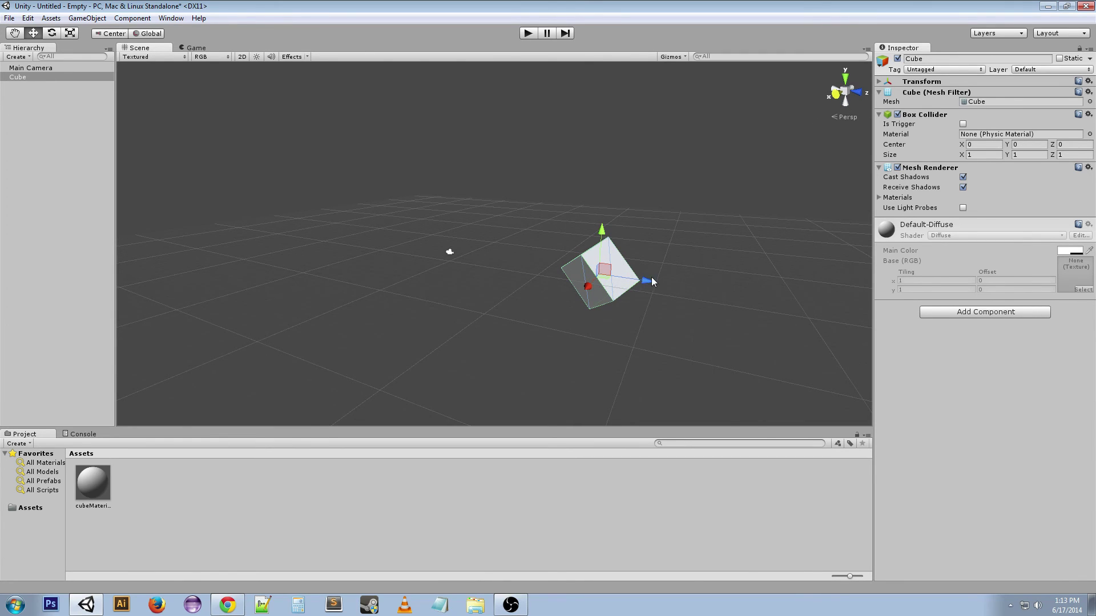
{"action": "left_click_drag", "start_coordinate": [601, 232], "coordinate": [575, 285]}
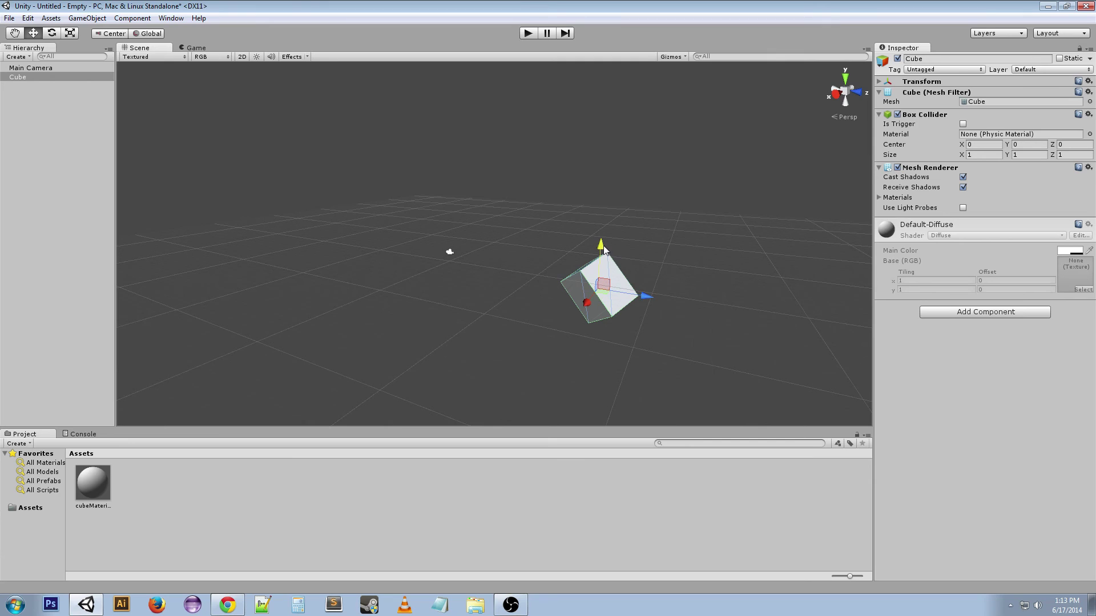
{"action": "left_click_drag", "start_coordinate": [604, 250], "coordinate": [604, 236]}
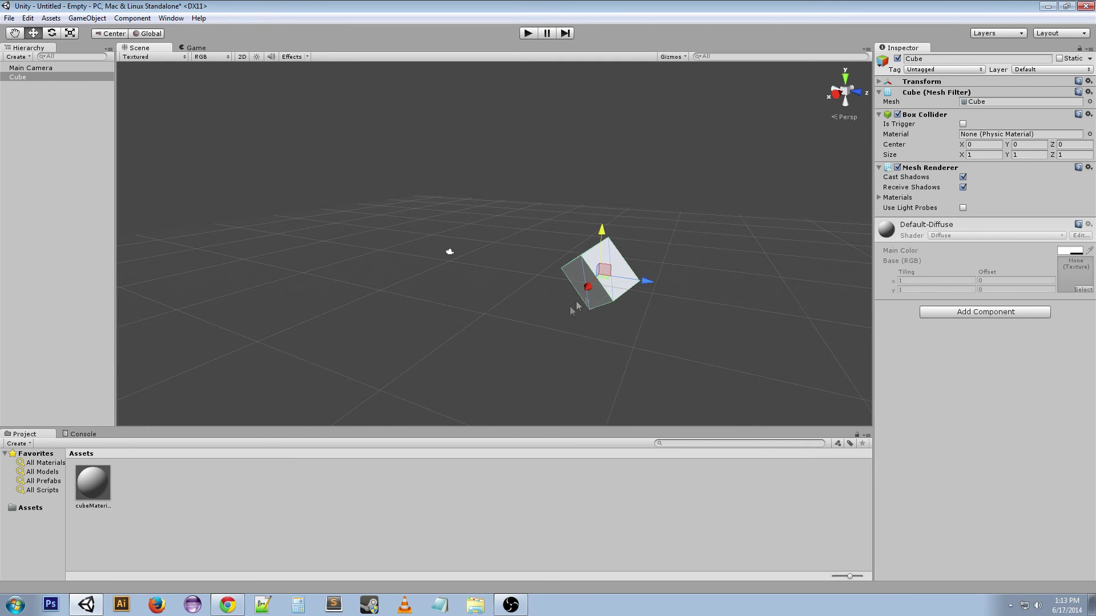
Switch the handle rotation to Local, view the cube's handles from several sides and move the cube along a local axis
{"action": "left_click_drag", "start_coordinate": [571, 307], "coordinate": [532, 359], "text": "alt"}
{"action": "left_click", "coordinate": [147, 33]}
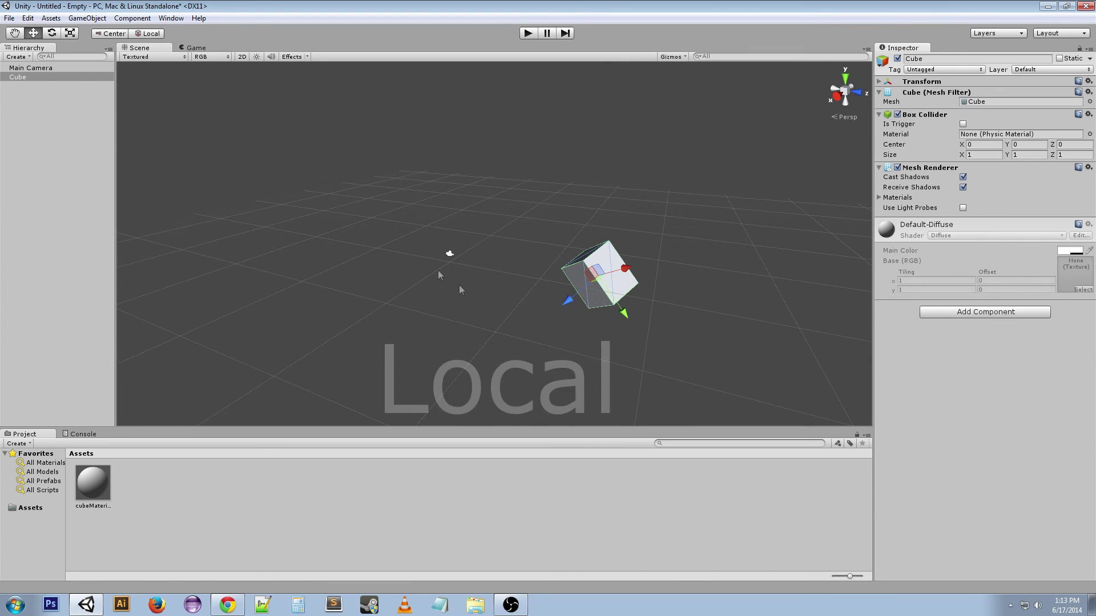
{"action": "left_click_drag", "start_coordinate": [459, 285], "coordinate": [621, 264], "text": "alt"}
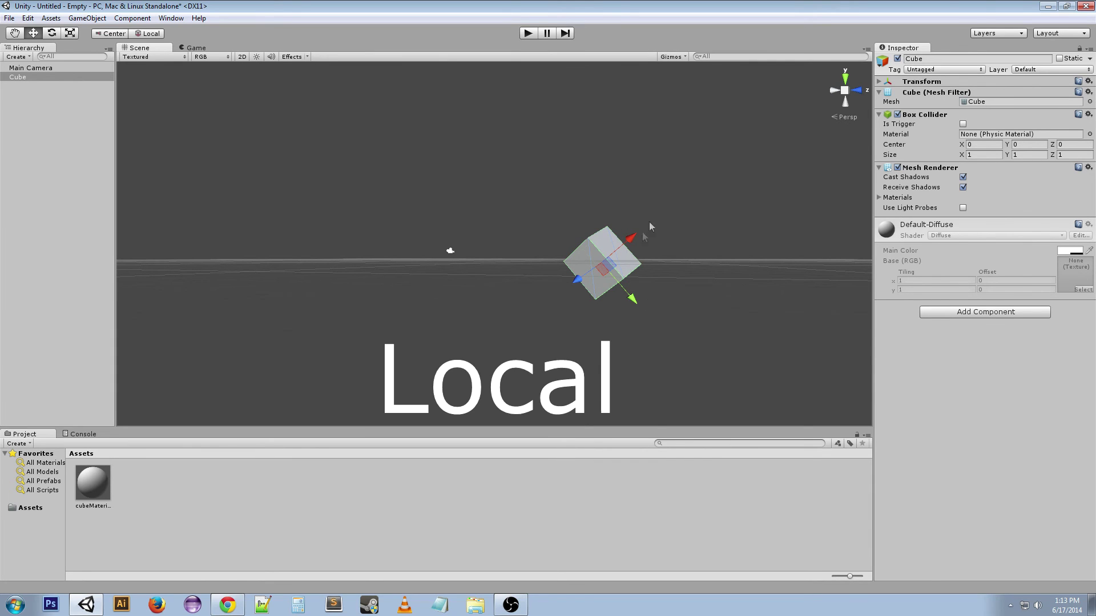
{"action": "left_click_drag", "start_coordinate": [440, 287], "coordinate": [421, 364], "text": "alt"}
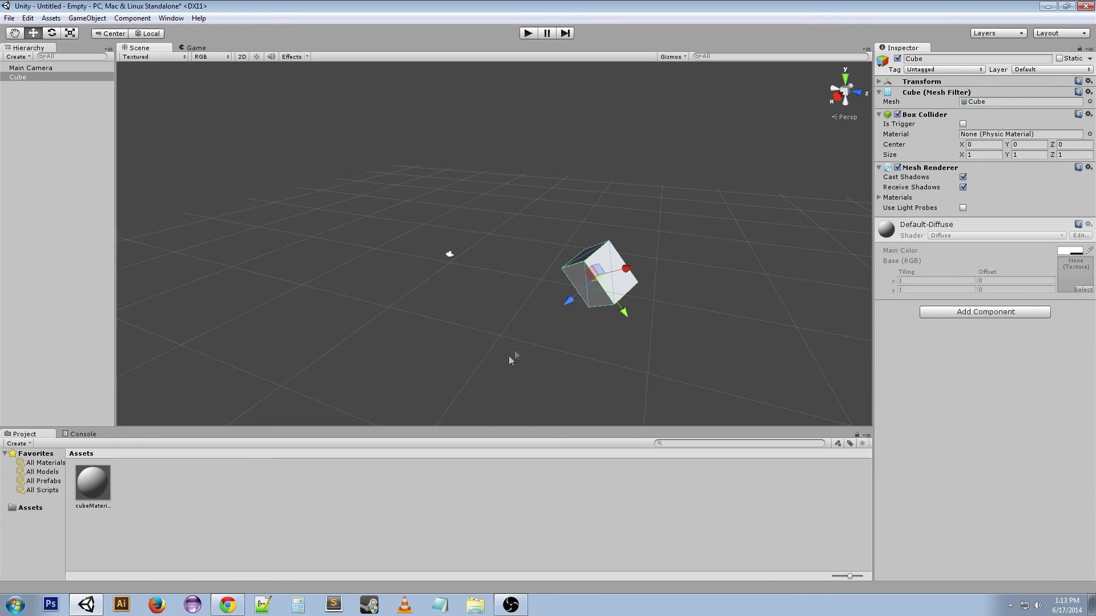
{"action": "left_click_drag", "start_coordinate": [643, 350], "coordinate": [704, 301], "text": "alt"}
{"action": "left_click_drag", "start_coordinate": [631, 243], "coordinate": [618, 297]}
Switch the handle rotation back to Global and move the cube slightly along the global Y and Z axes
{"action": "left_click", "coordinate": [147, 33]}
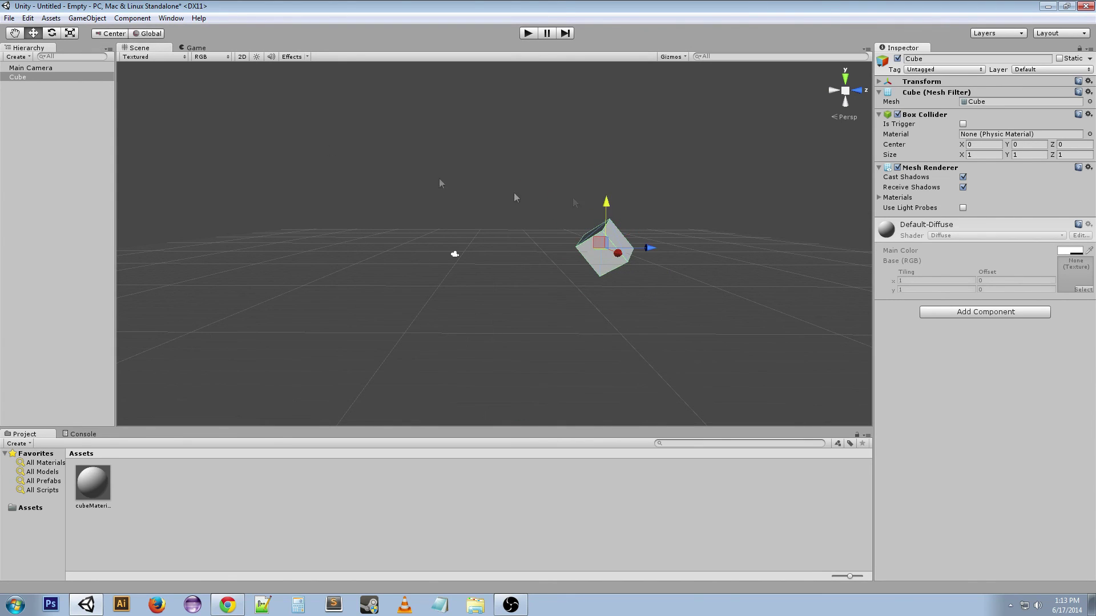
{"action": "mouse_move", "coordinate": [601, 201]}
{"action": "left_mouse_down"}
{"action": "mouse_move", "coordinate": [603, 130]}
{"action": "mouse_move", "coordinate": [602, 216]}
{"action": "left_mouse_up"}
{"action": "mouse_move", "coordinate": [645, 263]}
{"action": "left_mouse_down"}
{"action": "mouse_move", "coordinate": [604, 264]}
{"action": "mouse_move", "coordinate": [631, 263]}
{"action": "left_mouse_up"}
Rotate the cube with the Rotate tool using the Global handles
{"action": "left_click", "coordinate": [52, 33]}
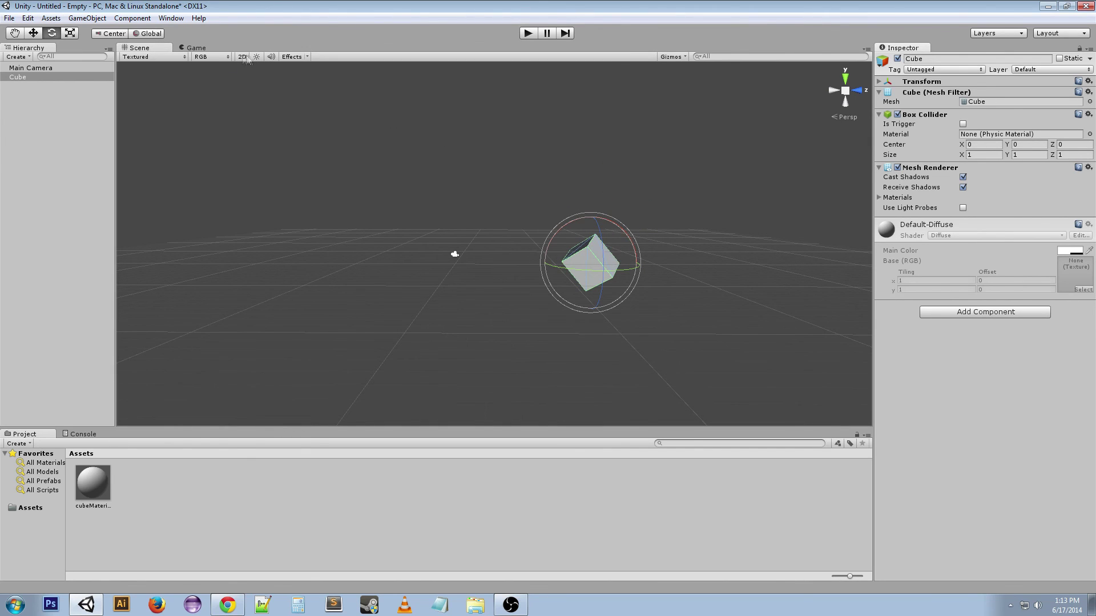
{"action": "left_click_drag", "start_coordinate": [465, 173], "coordinate": [350, 329], "text": "alt"}
{"action": "left_click_drag", "start_coordinate": [574, 269], "coordinate": [593, 294]}
{"action": "left_click_drag", "start_coordinate": [369, 320], "coordinate": [582, 379], "text": "alt"}
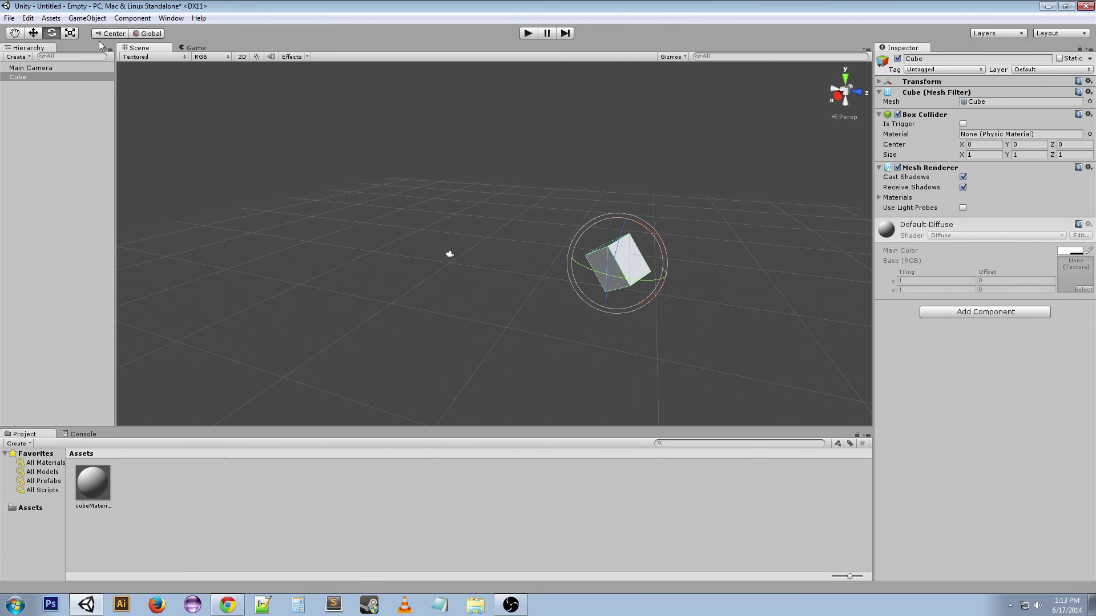
Examine the cube's Rotate handles in Local mode from several sides, and set the handles back to Pivot and Global
{"action": "left_click", "coordinate": [148, 33]}
{"action": "left_click_drag", "start_coordinate": [533, 348], "coordinate": [550, 247], "text": "alt"}
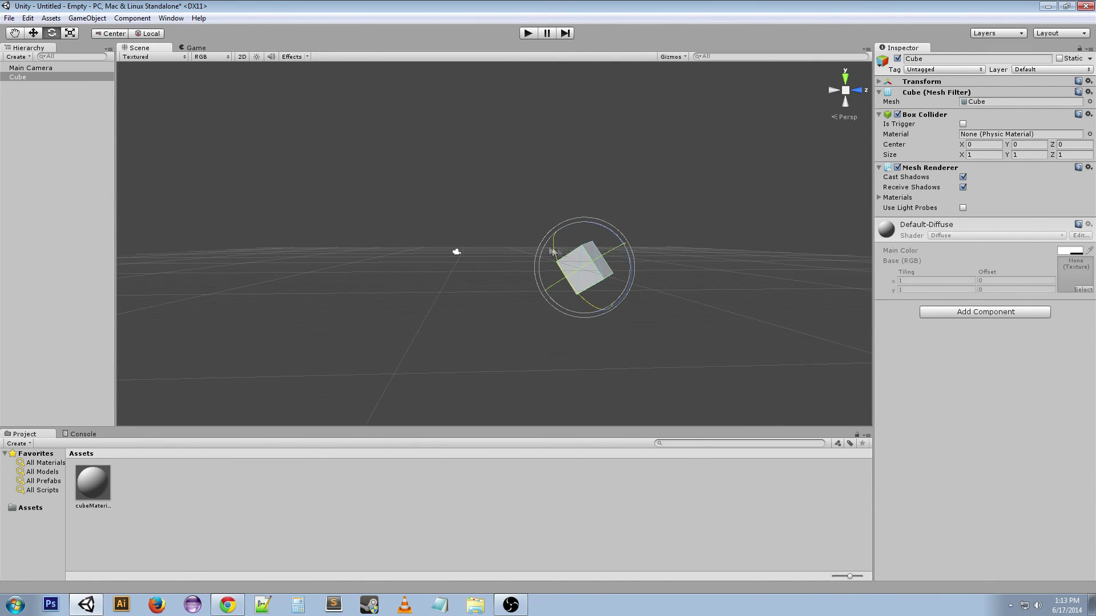
{"action": "left_click_drag", "start_coordinate": [558, 318], "coordinate": [508, 404], "text": "alt"}
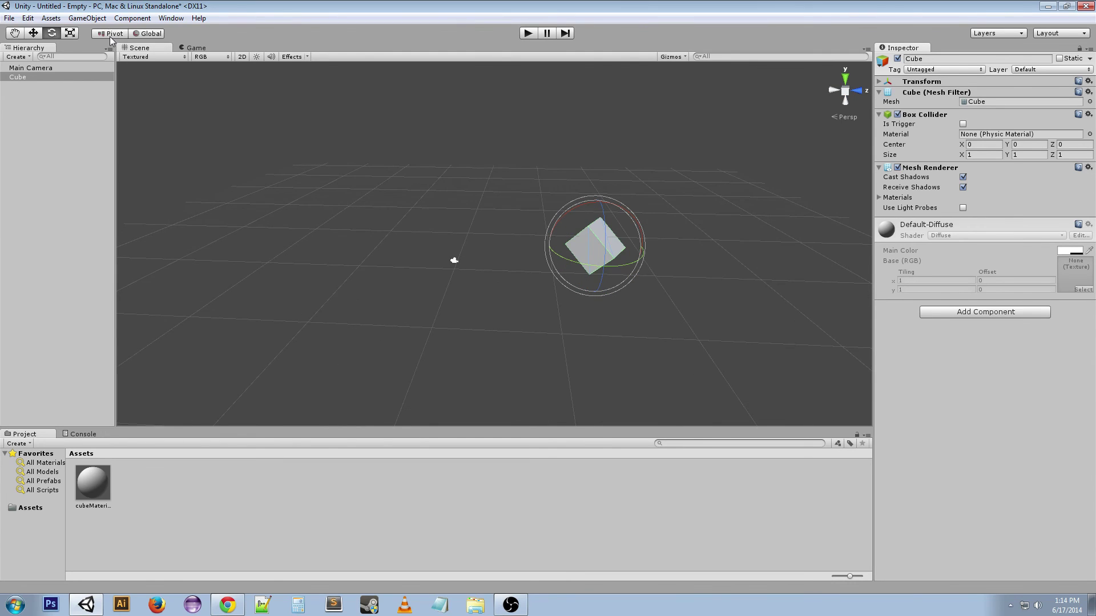
{"action": "left_click", "coordinate": [112, 34]}
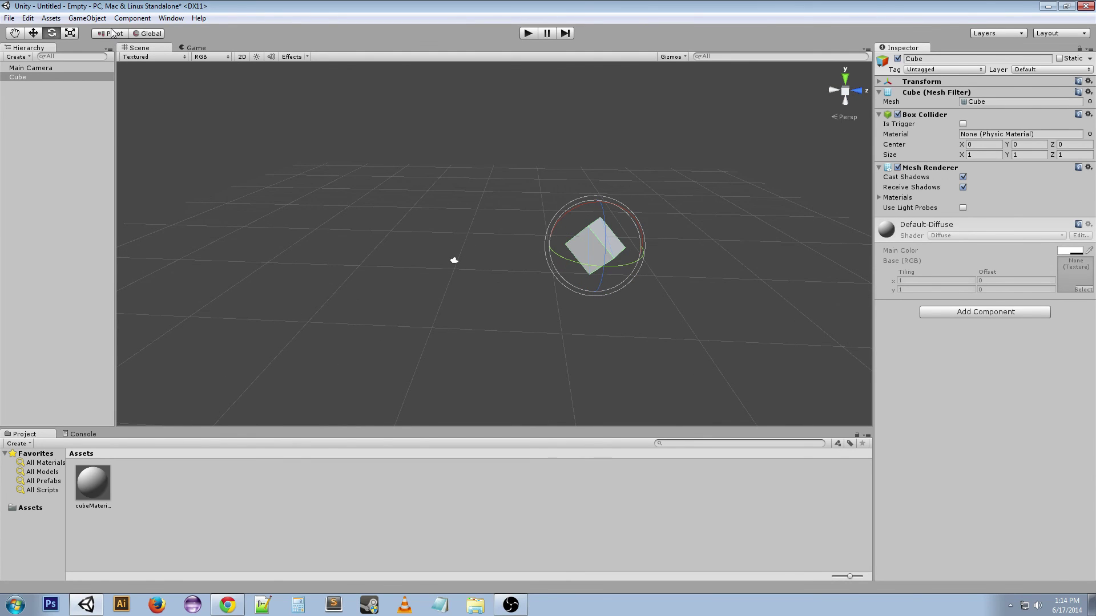